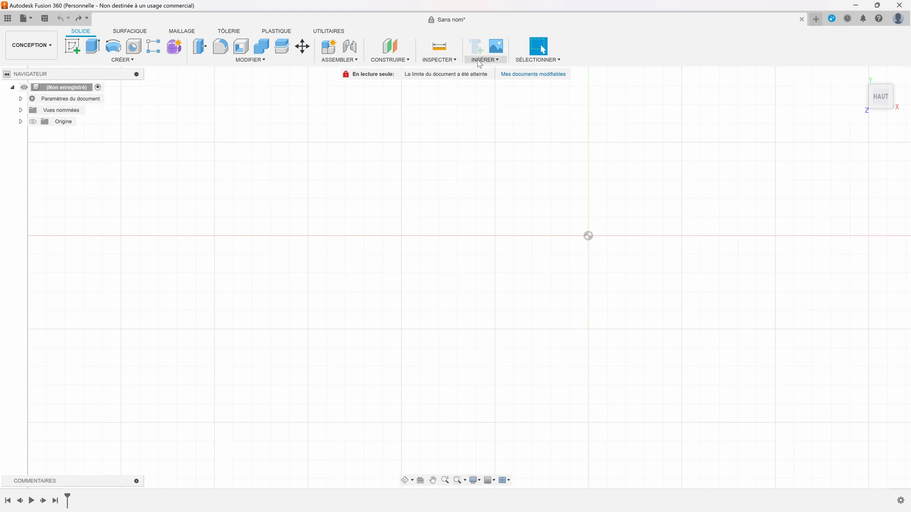
- Insert the PE_GTEPROV2_ButtonPlate-L mesh file from the computer with millimetres as the unit type
click(484, 59)
click(505, 139)
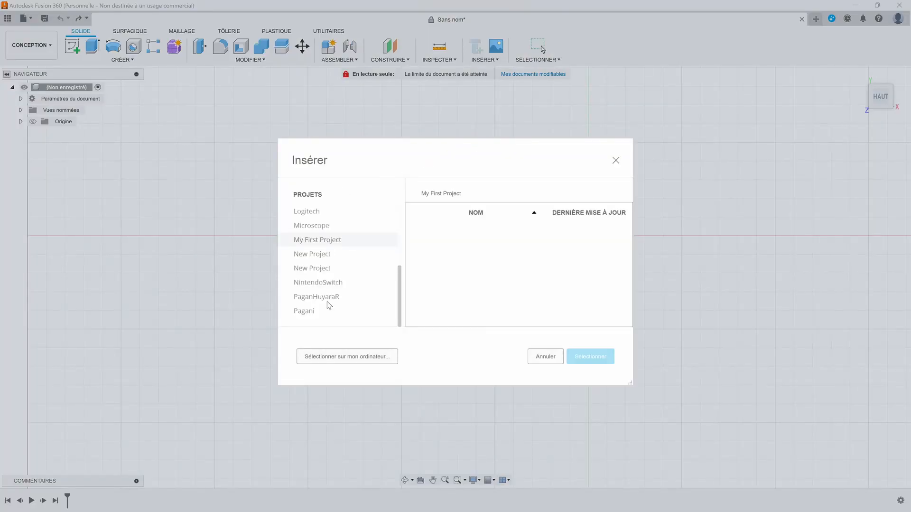
click(331, 355)
click(165, 129)
click(363, 250)
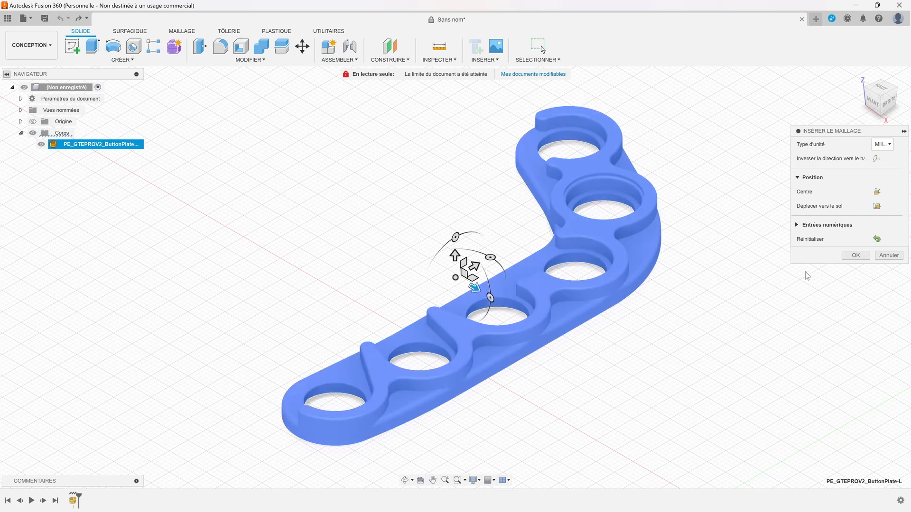
click(847, 257)
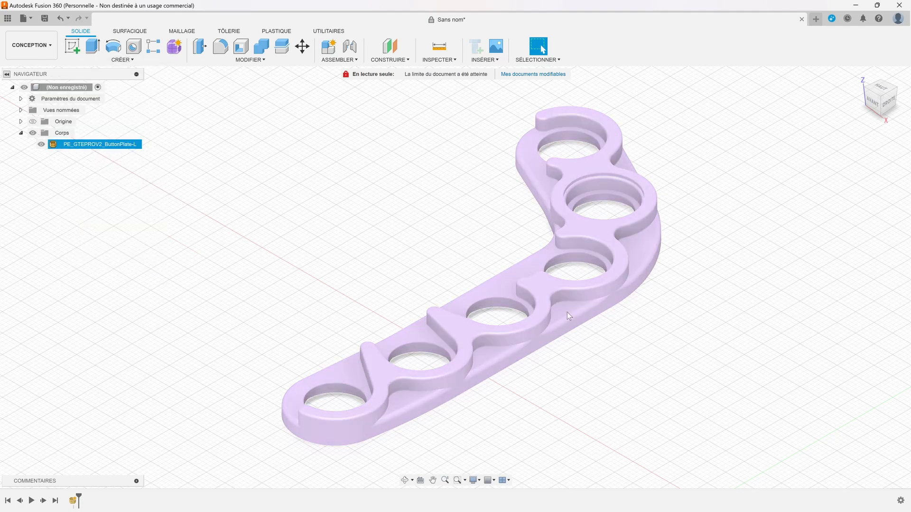
- Start a mesh section sketch on the button plate and rotate the cutting plane -90 degrees about Y, parallel to the plate
click(182, 30)
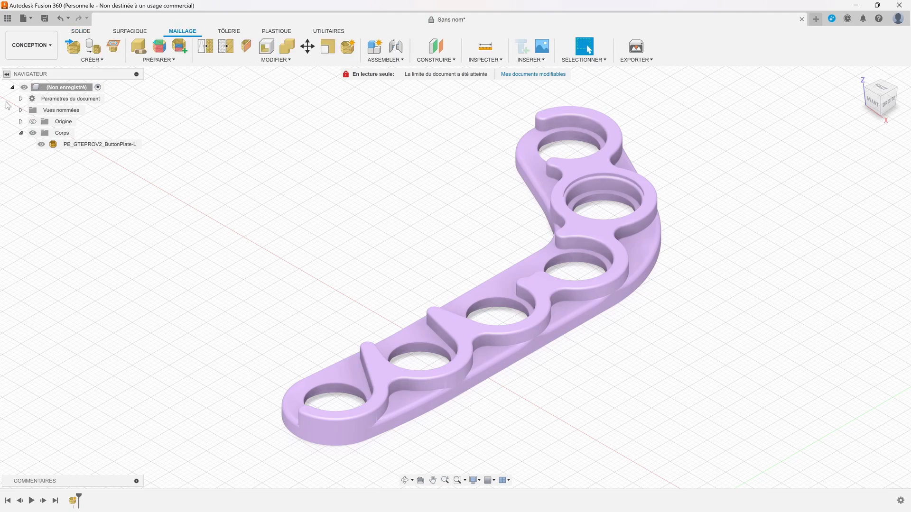
click(115, 47)
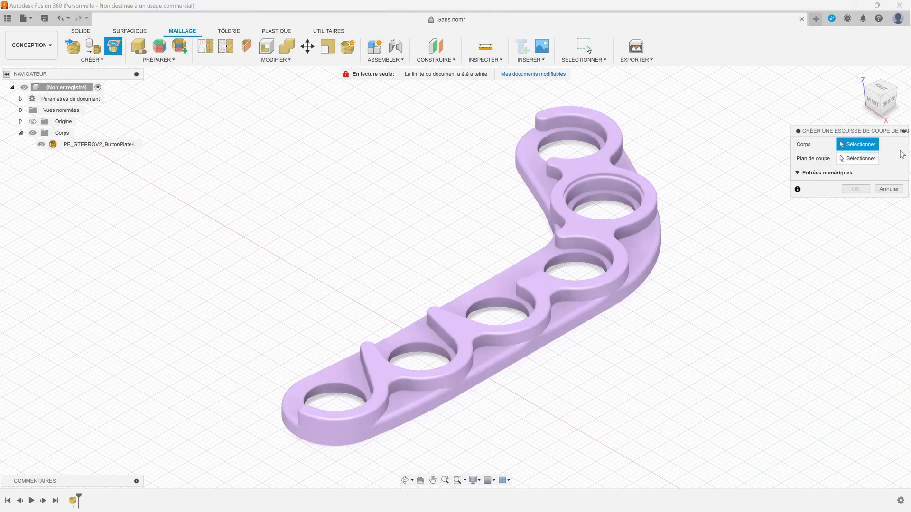
click(635, 197)
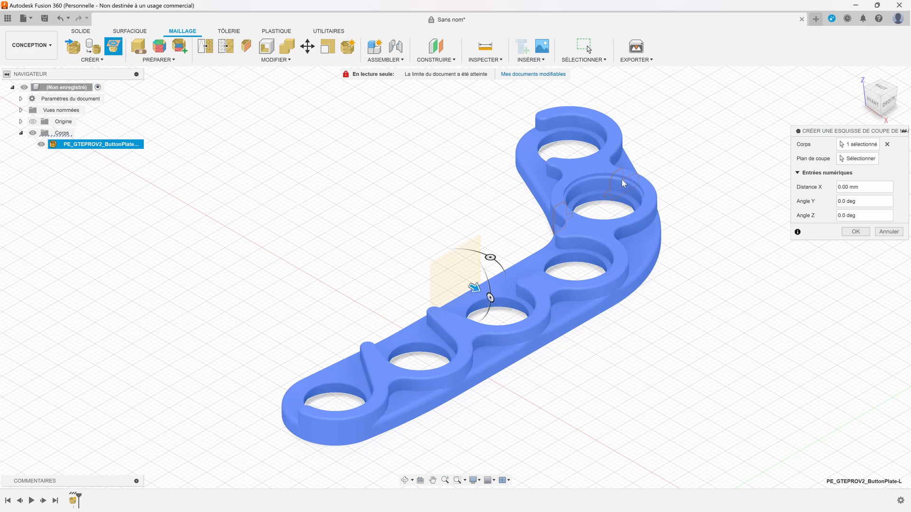
drag(873, 89, 859, 97)
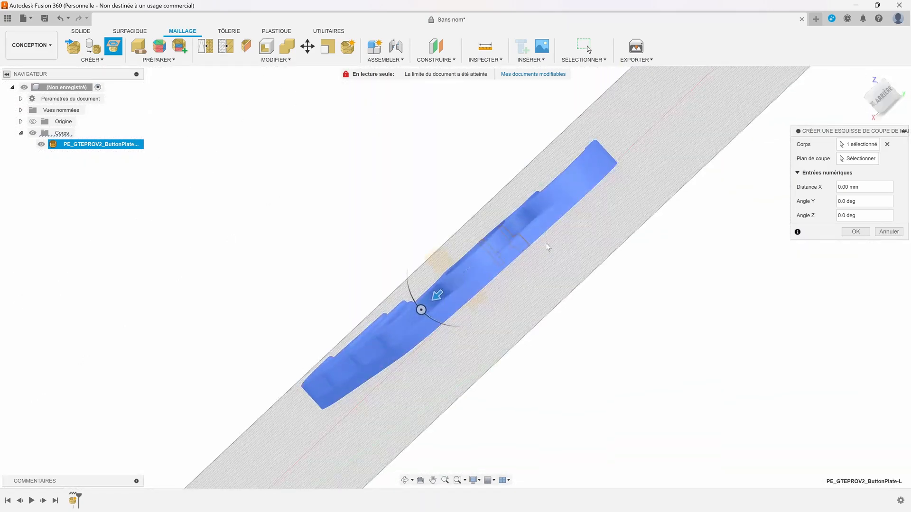
drag(421, 310, 435, 257)
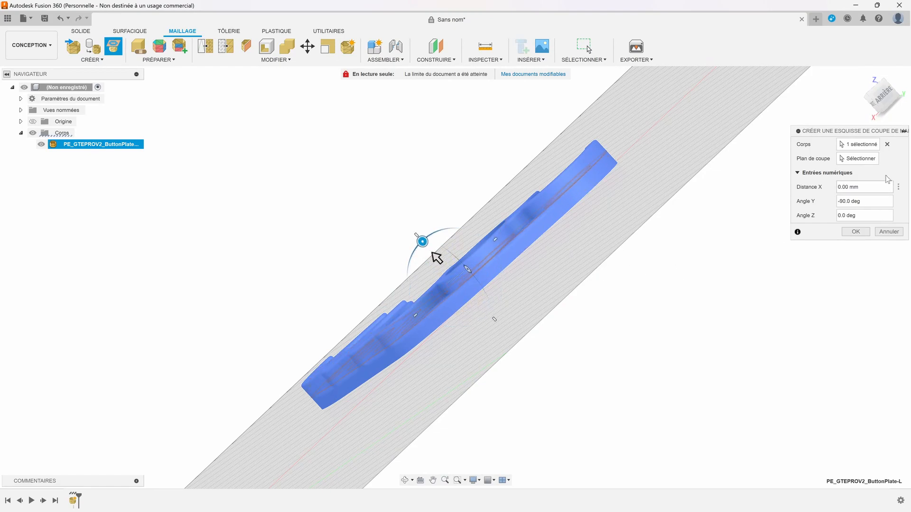
- Offset the cutting plane 1.513 mm through the raised rims of the plate and create the section sketch
mouse_move(887, 99)
mouse_down()
mouse_move(907, 115)
mouse_move(886, 96)
mouse_up()
click(880, 109)
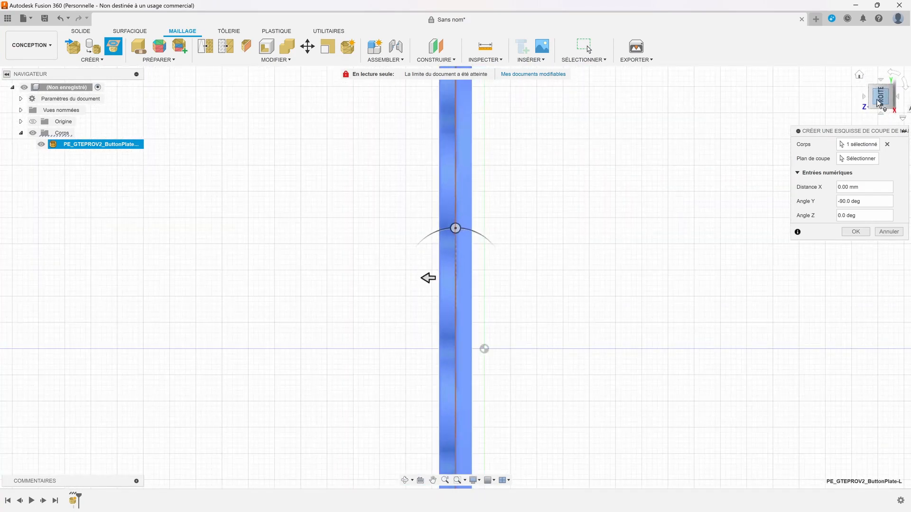
mouse_move(898, 100)
mouse_down()
mouse_move(908, 97)
mouse_move(879, 100)
mouse_up()
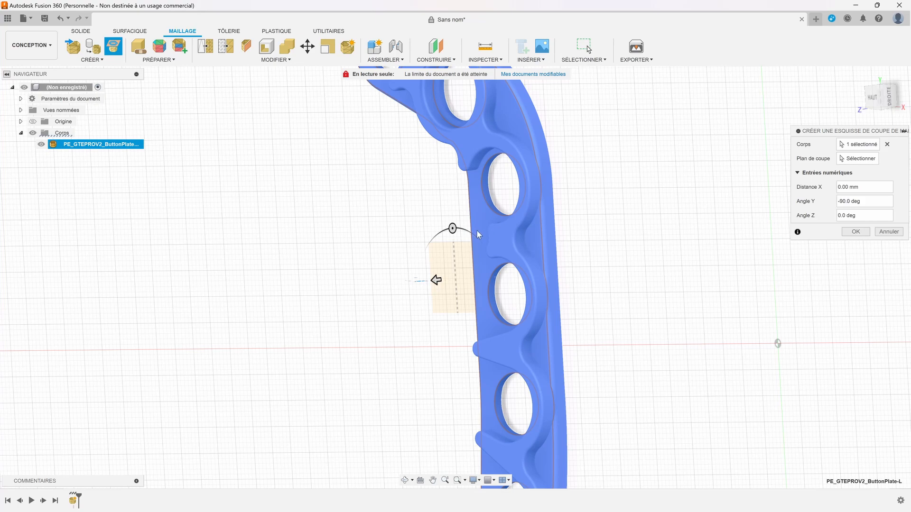
drag(434, 278, 430, 281)
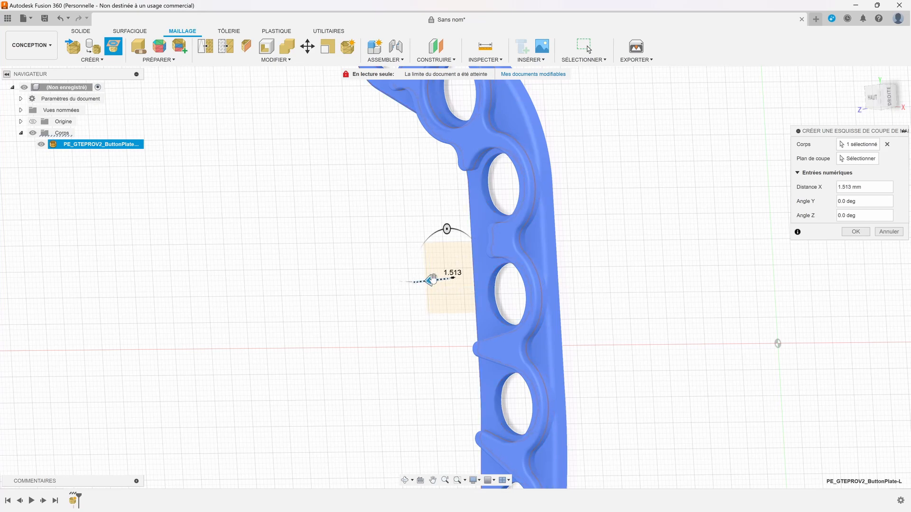
middle_drag(591, 173, 618, 248)
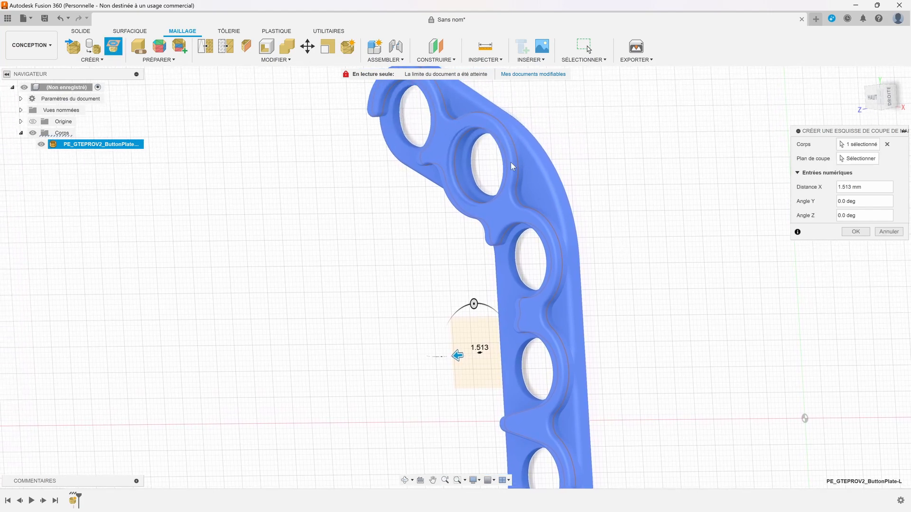
scroll(512, 167, up, 5)
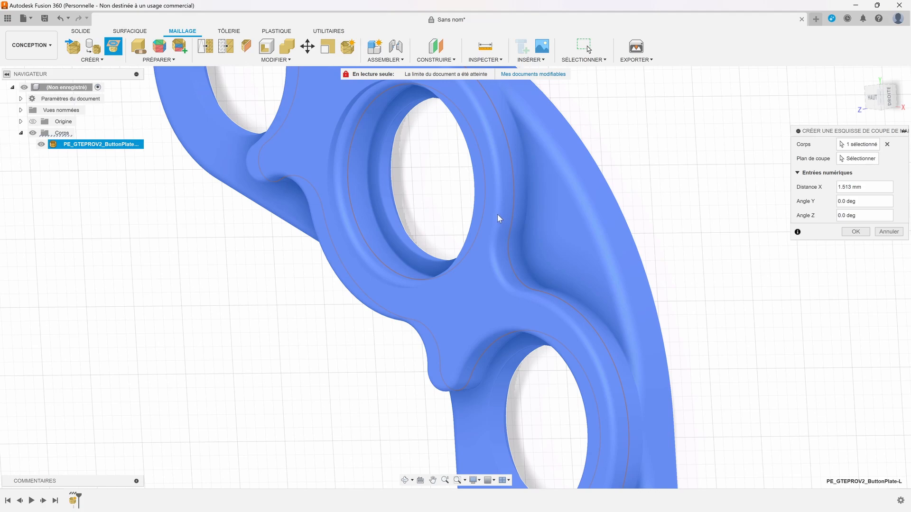
scroll(515, 265, down, 5)
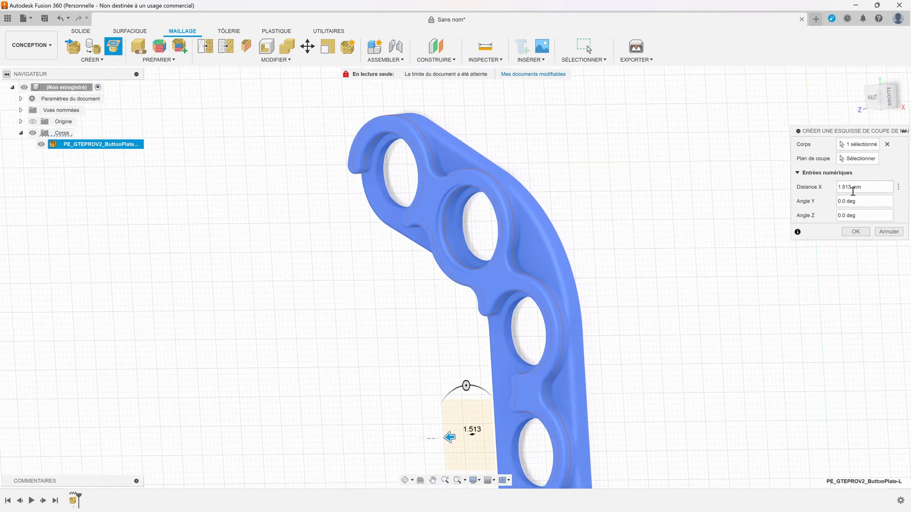
click(856, 231)
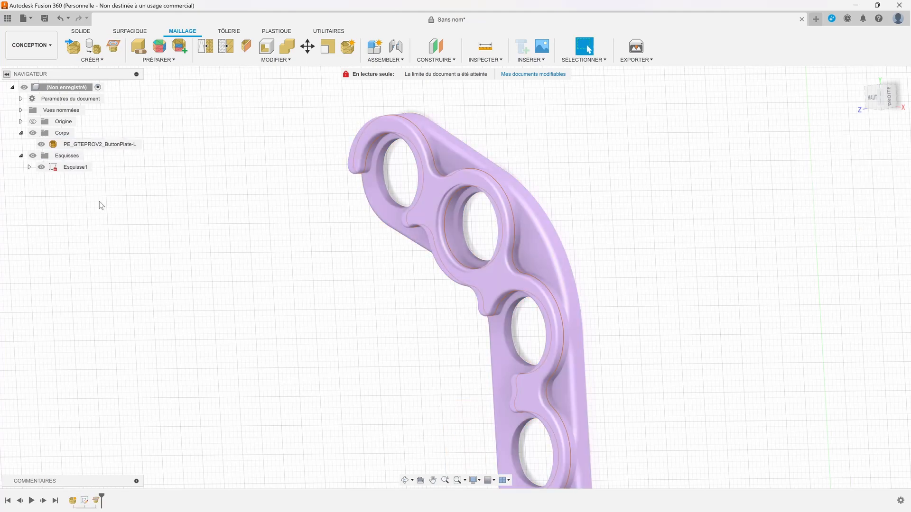
- Hide the mesh body and open the mesh section sketch for editing in the top view
click(32, 133)
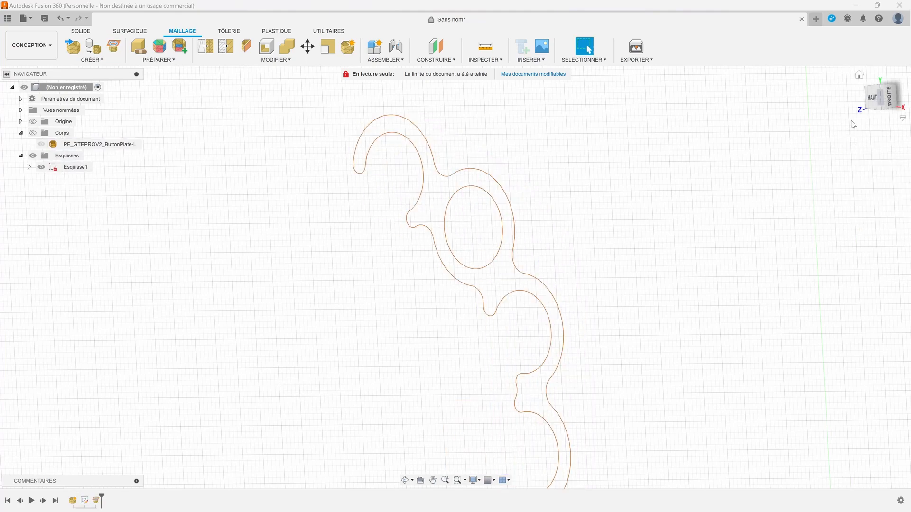
click(872, 96)
scroll(444, 308, down, 4)
middle_drag(463, 355, 406, 265)
scroll(398, 264, up, 4)
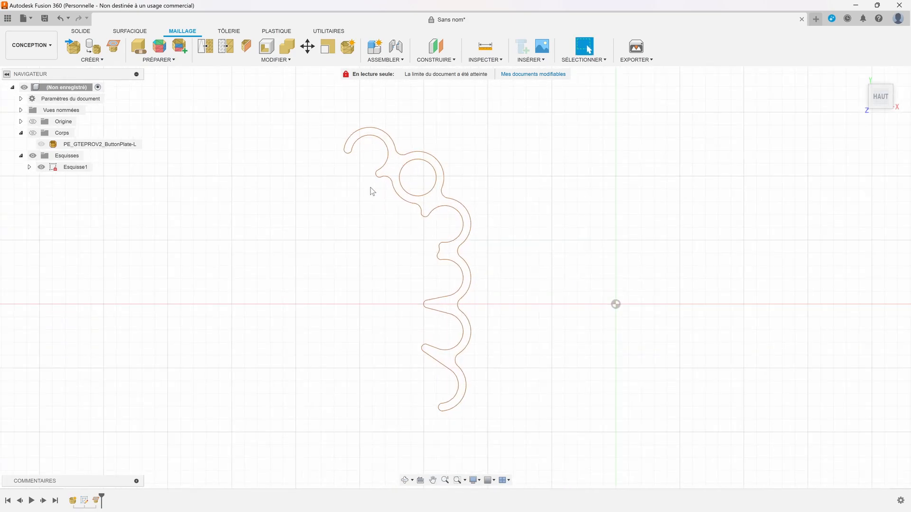
click(81, 31)
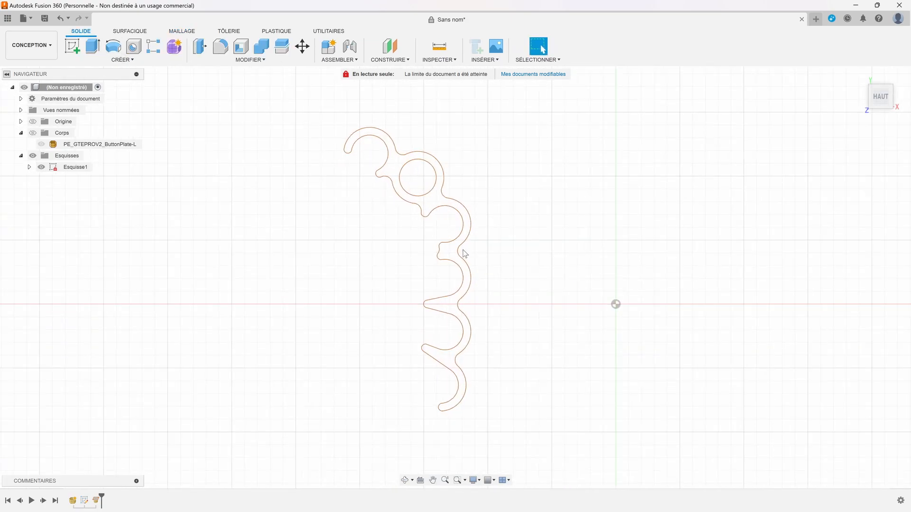
right_click(75, 167)
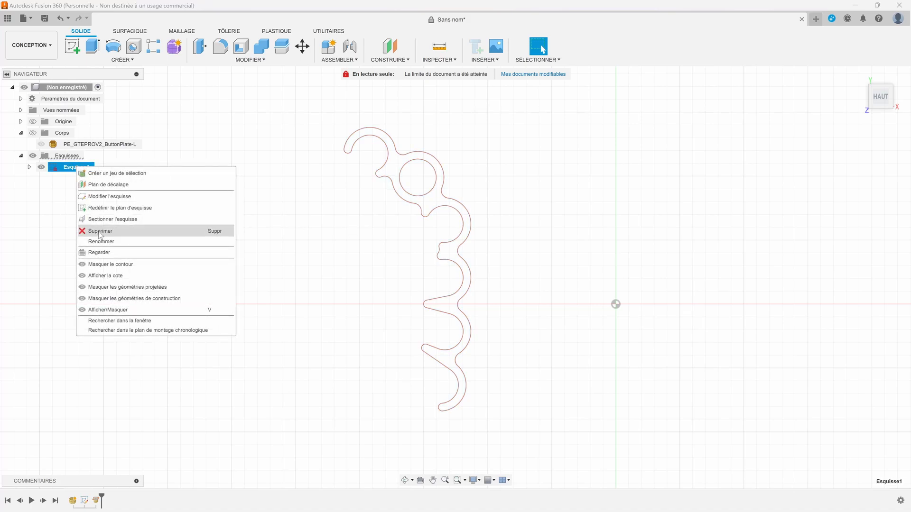
click(109, 196)
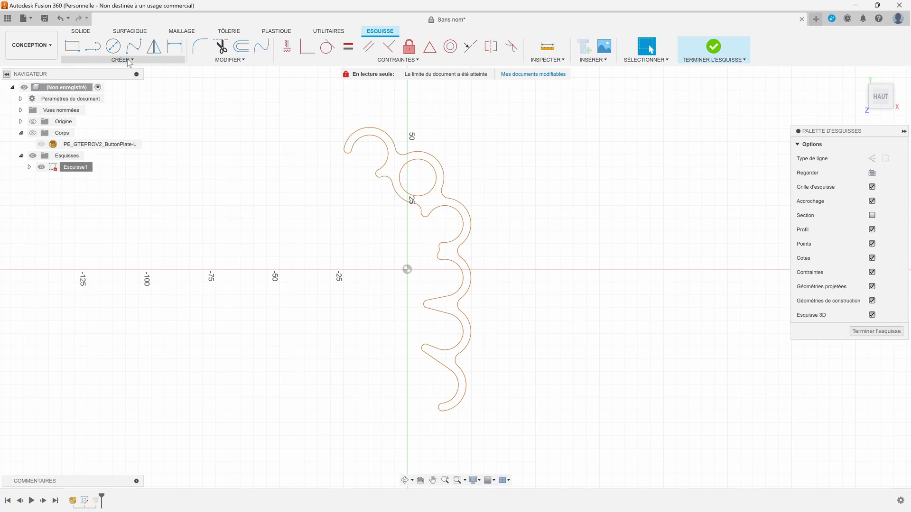
- Fit splines to the mesh section with 0.01 mm tolerance, from the upper hook's tip through the first two inner projections
click(130, 59)
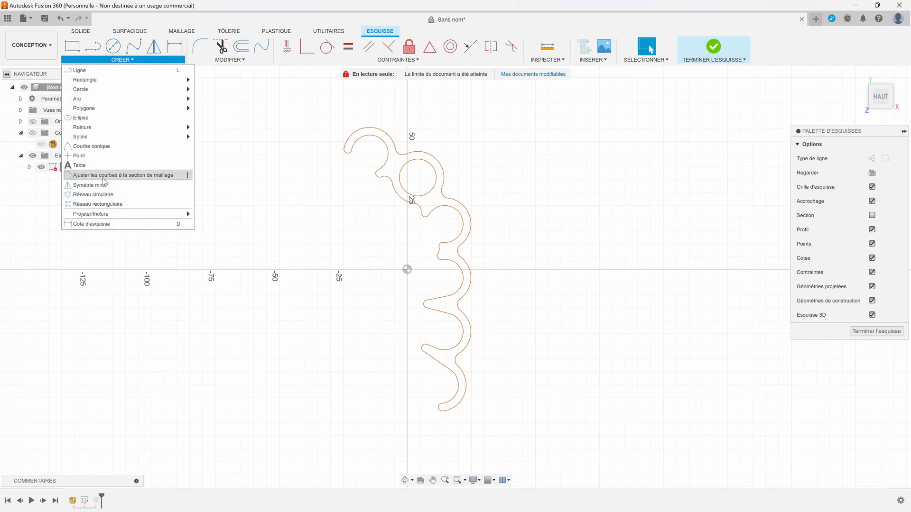
click(156, 181)
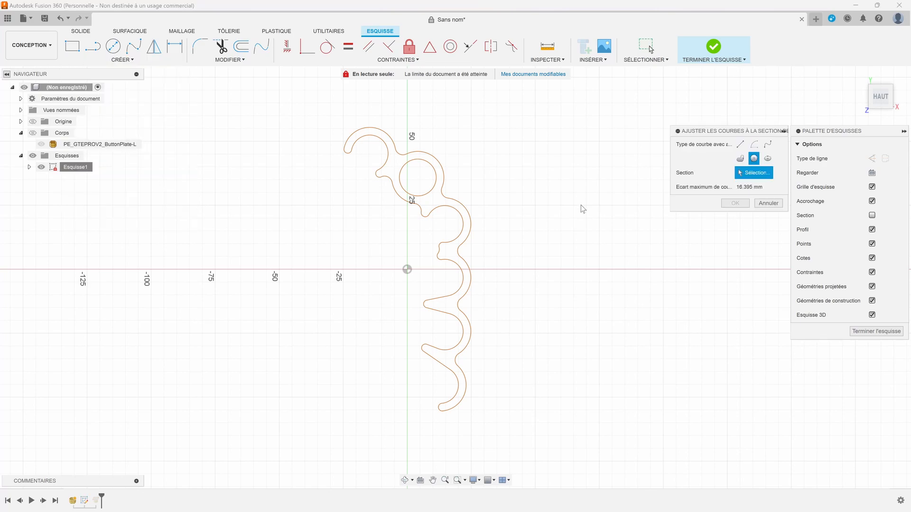
click(767, 144)
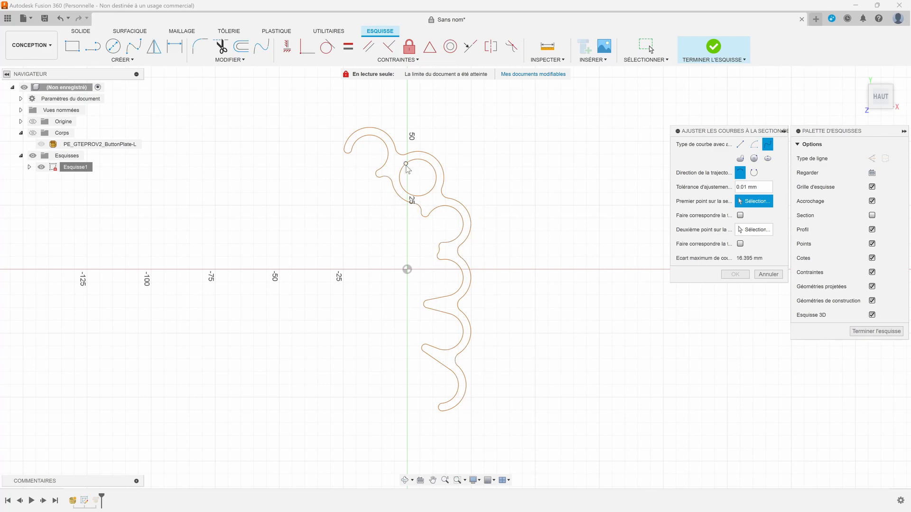
scroll(358, 180, up, 2)
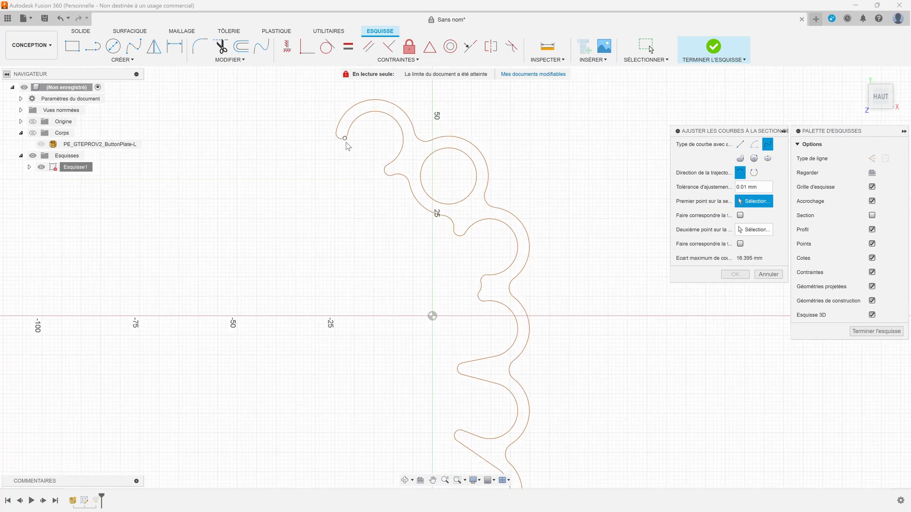
scroll(358, 190, down, 1)
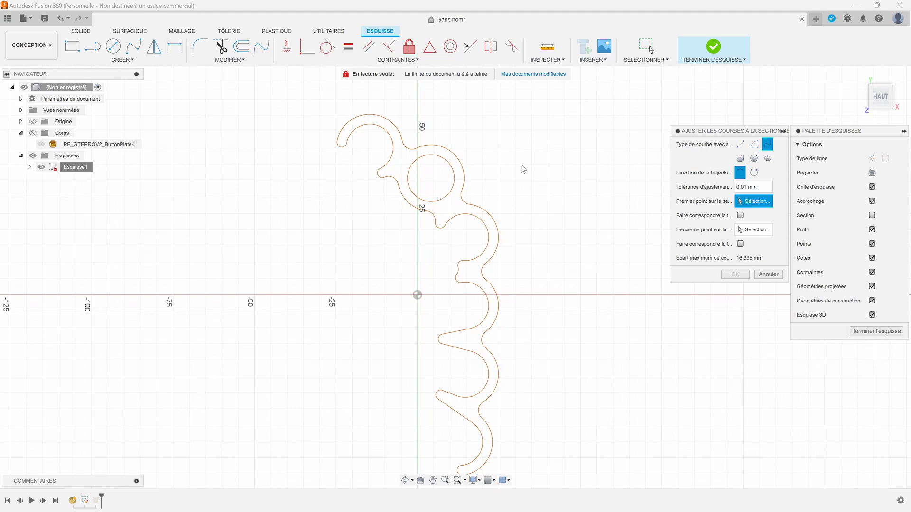
scroll(350, 211, down, 3)
scroll(347, 209, up, 4)
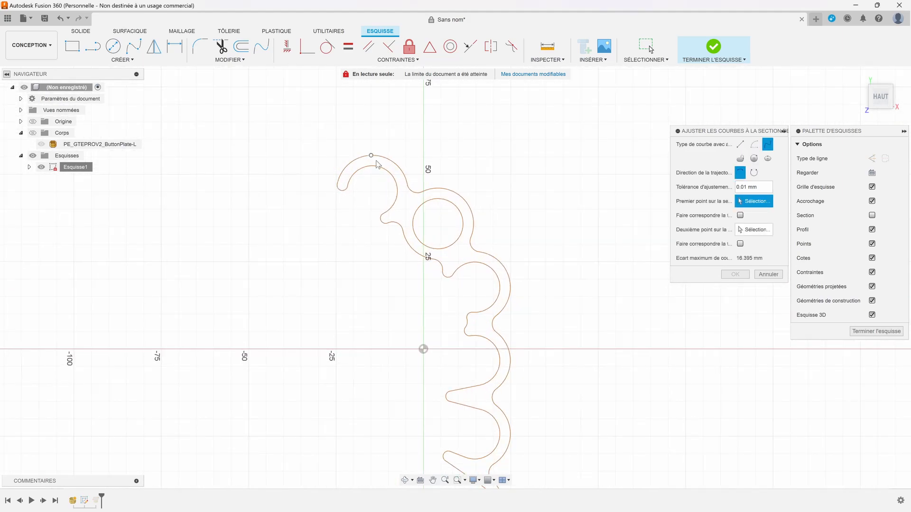
click(342, 191)
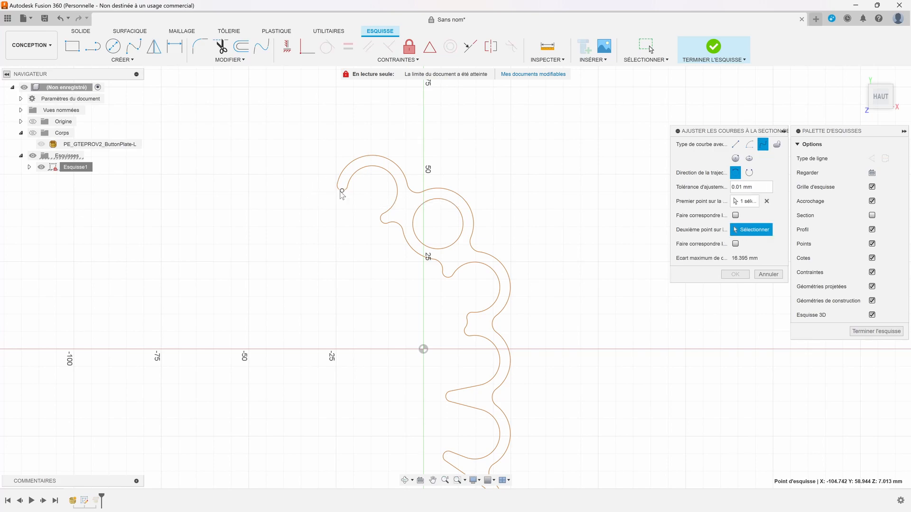
click(383, 222)
click(449, 277)
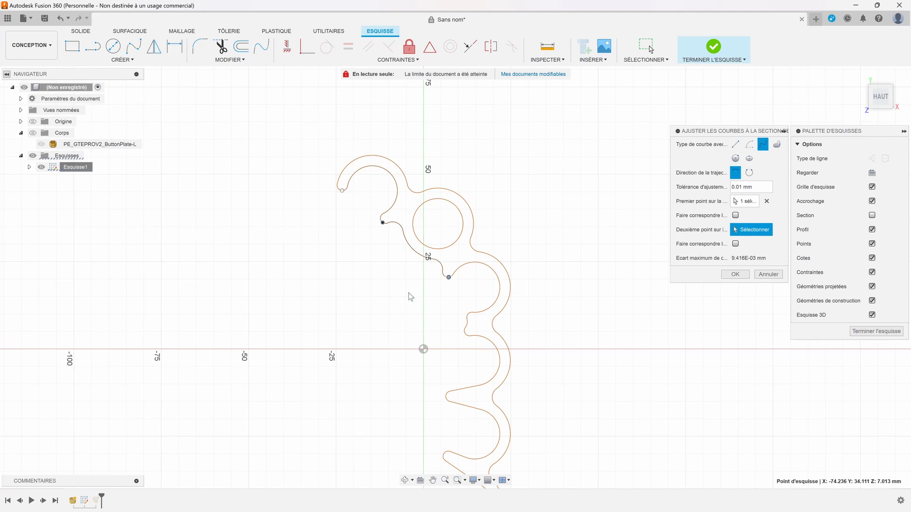
- Continue the fitted splines down the inner contour and back up the outer side, closing the outline at the upper hook's tip
middle_drag(417, 258, 383, 192)
click(431, 254)
middle_drag(392, 279, 378, 183)
scroll(378, 183, down, 1)
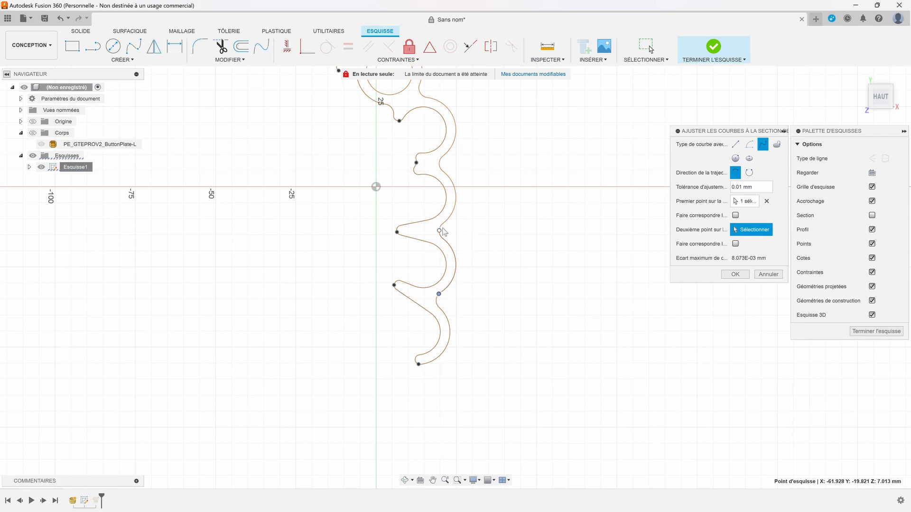
middle_drag(469, 214, 487, 331)
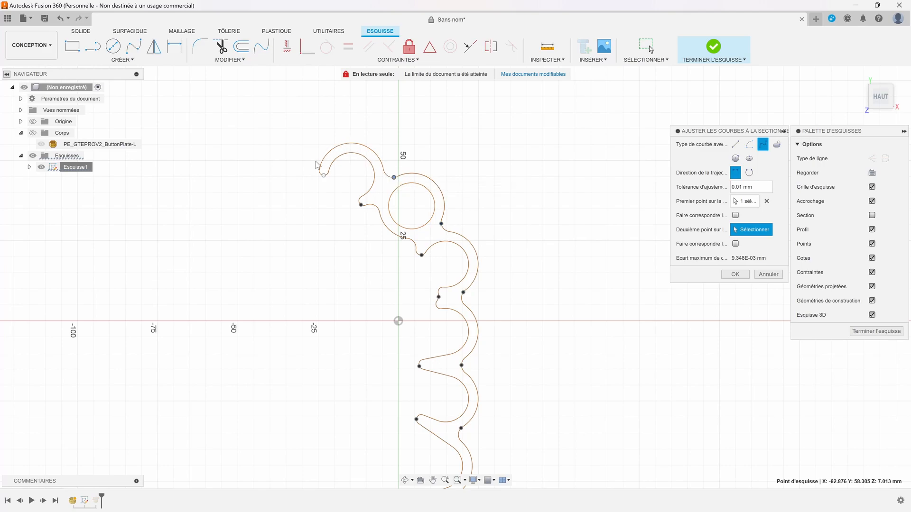
scroll(320, 154, up, 5)
scroll(338, 217, up, 5)
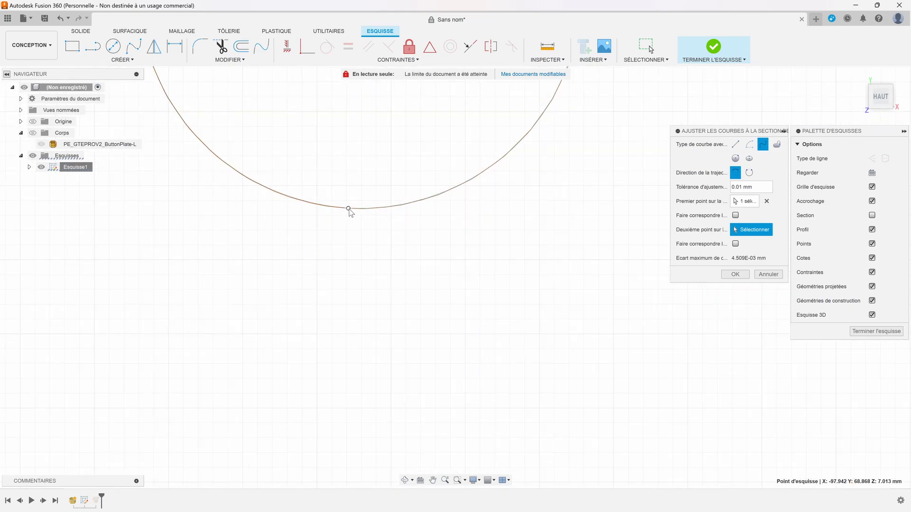
scroll(348, 209, down, 5)
scroll(331, 242, down, 3)
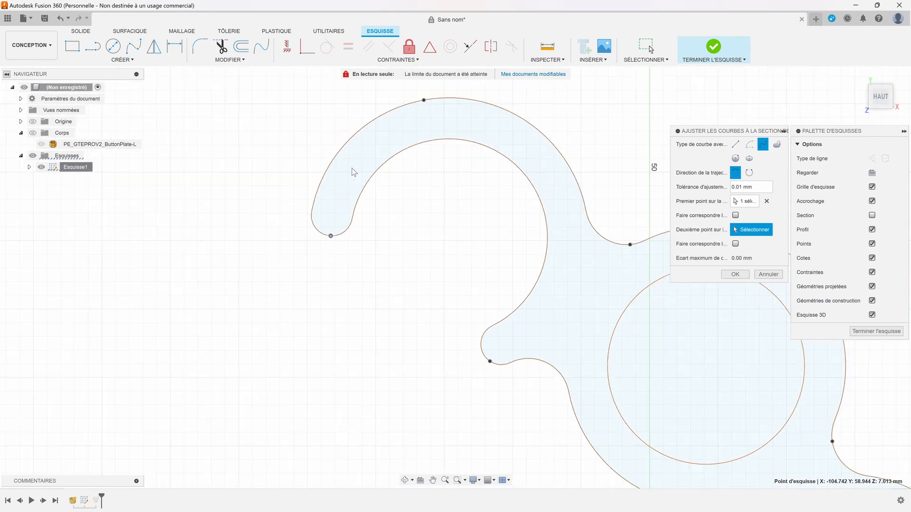
scroll(326, 299, down, 6)
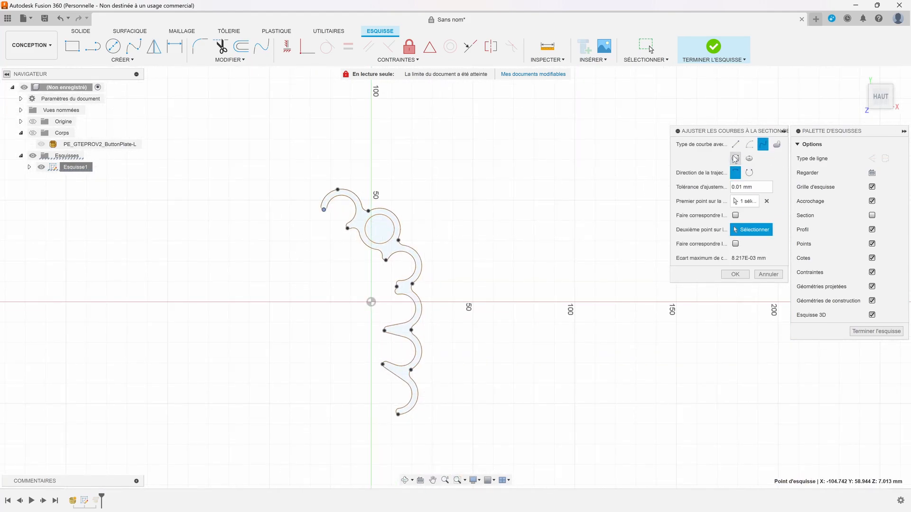
- Fit a closed circle to the round hole's section and apply the fitted curves to the sketch
click(735, 158)
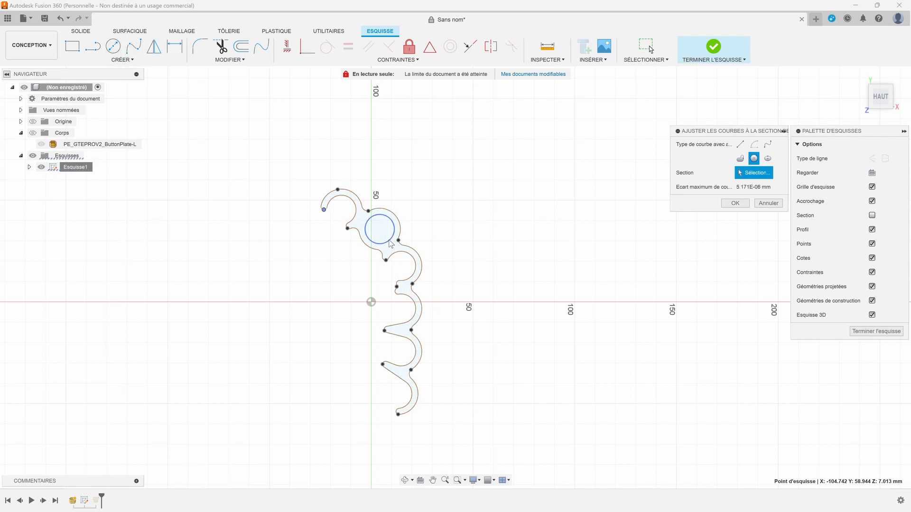
click(390, 242)
click(735, 204)
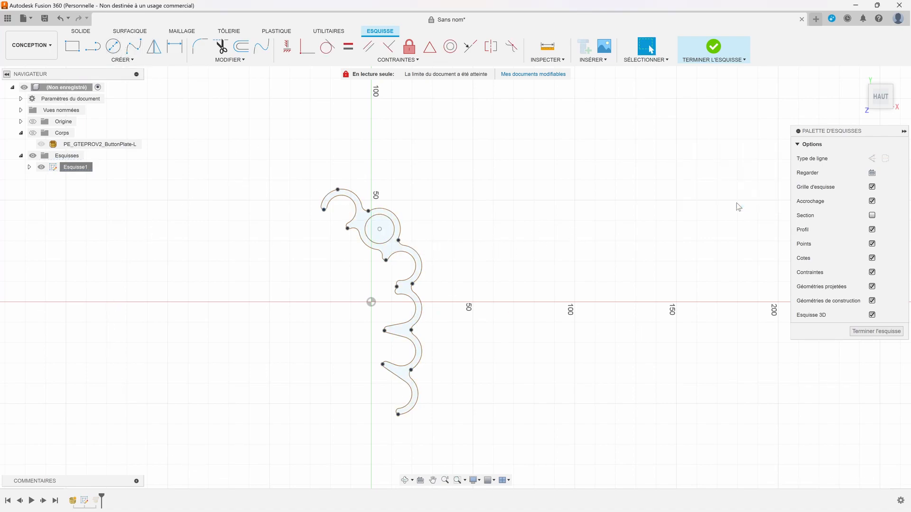
- Finish the sketch and hide its mesh section, leaving only the fitted curves displayed
click(876, 331)
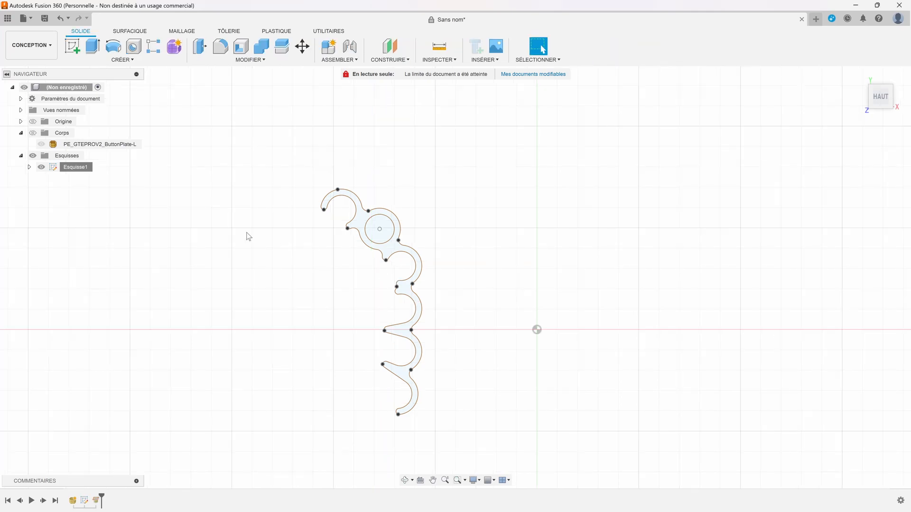
click(29, 167)
click(61, 179)
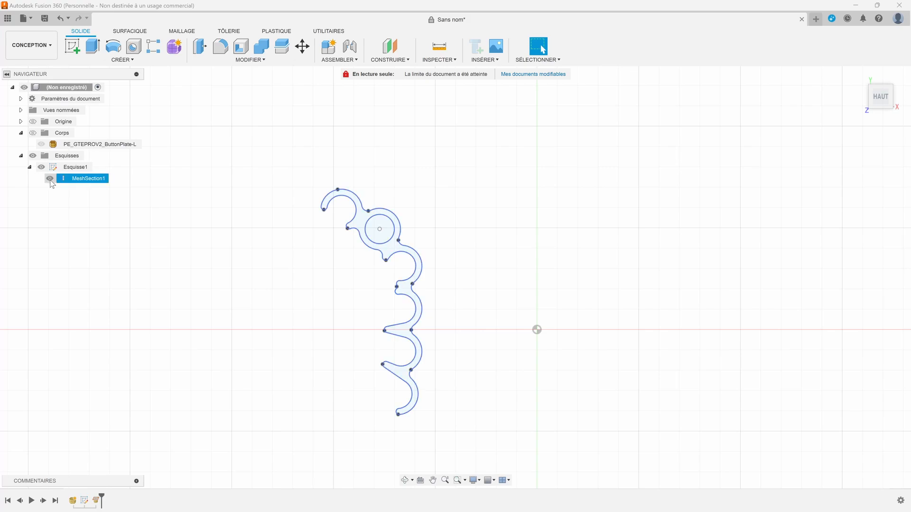
click(50, 178)
- Start extruding the fitted outline profile, without the round hole, as a new body with a 2 mm distance
scroll(369, 290, up, 2)
click(396, 243)
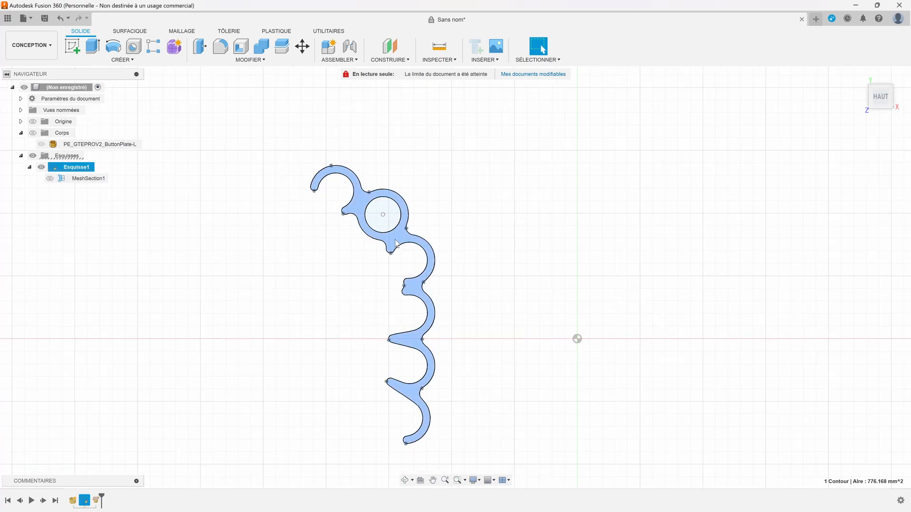
key(e)
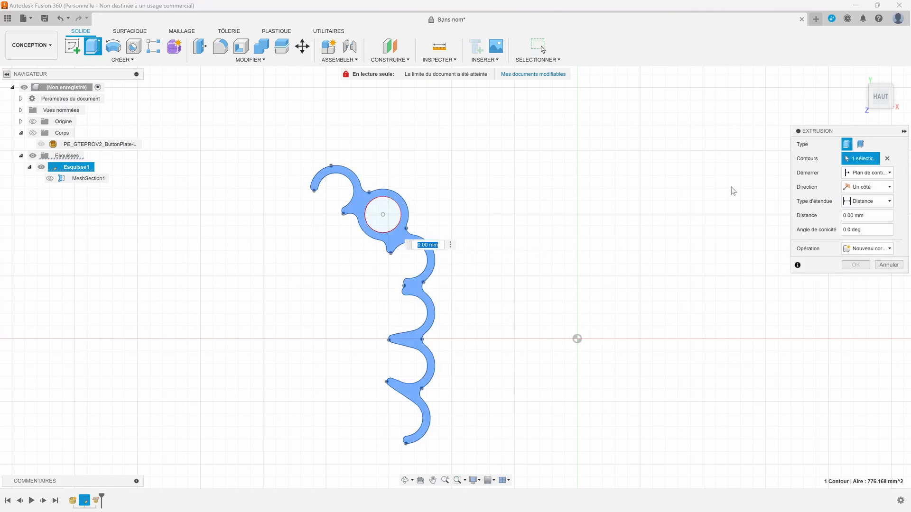
click(859, 75)
click(33, 133)
click(41, 144)
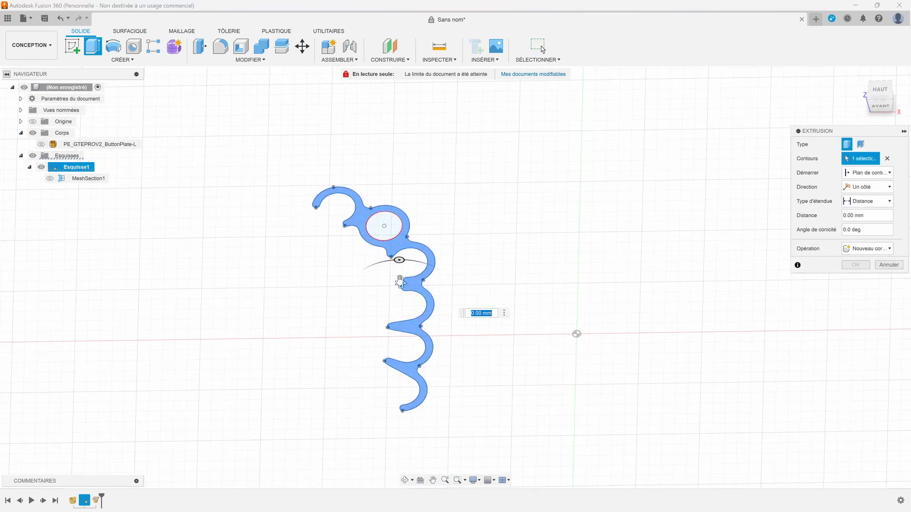
text(2)
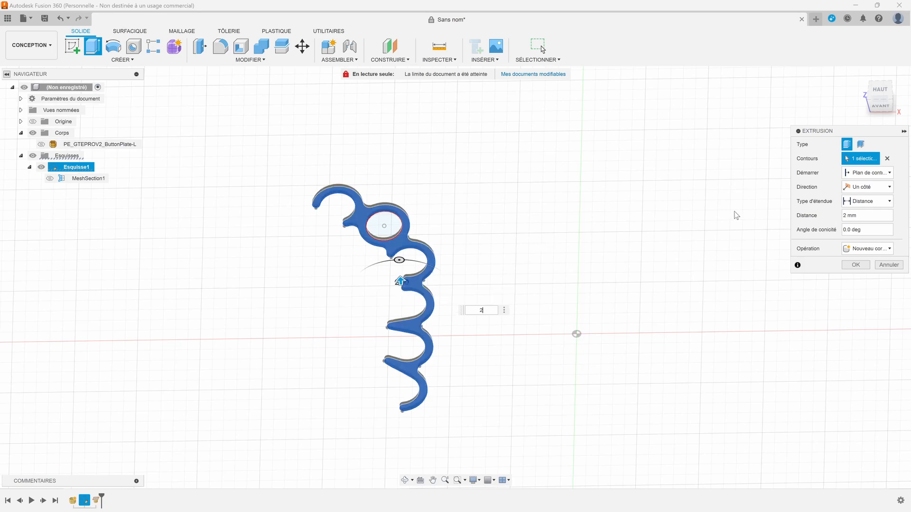
- Show the mesh body in the right view and reduce the extrusion distance to 1.571 mm
drag(881, 99, 861, 78)
click(890, 96)
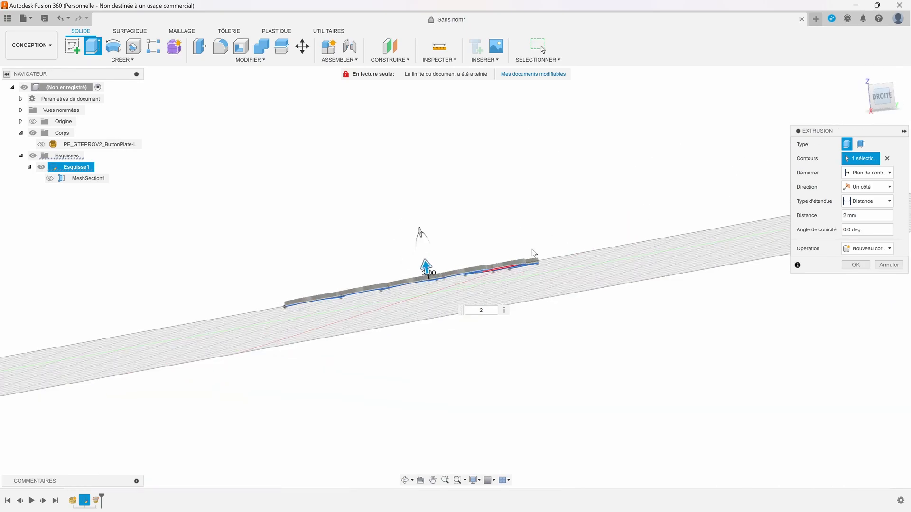
click(41, 144)
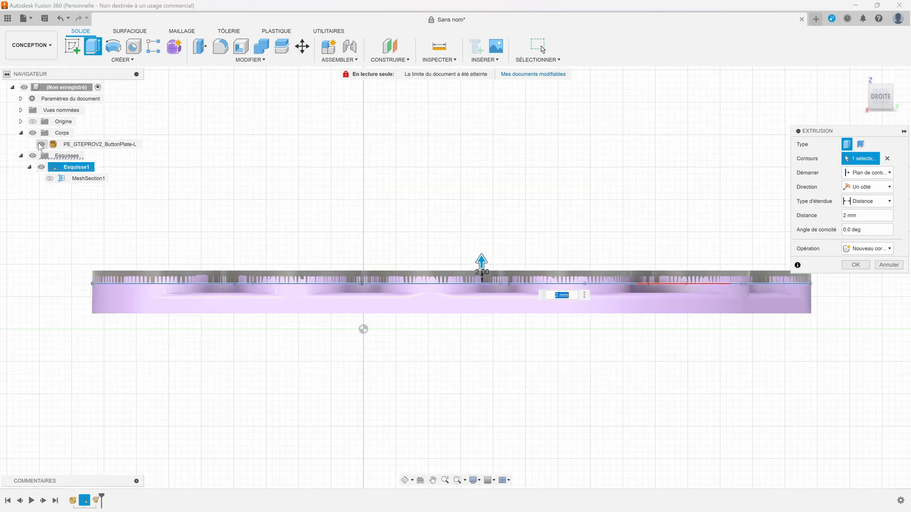
scroll(521, 290, up, 4)
mouse_move(416, 230)
mouse_down()
mouse_move(414, 257)
mouse_move(416, 244)
mouse_up()
scroll(415, 245, up, 8)
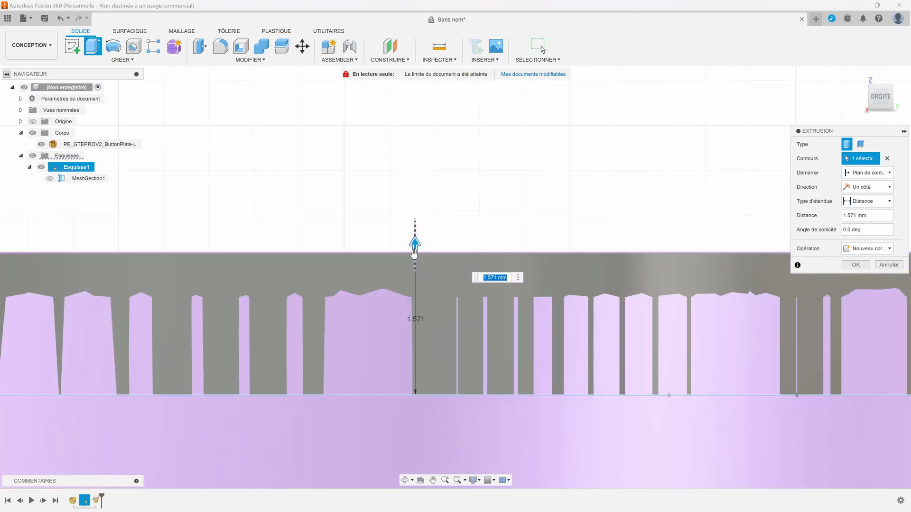
- Refine the extrusion distance to 1.586 mm so its upper face matches the top of the mesh
scroll(415, 251, up, 8)
scroll(415, 251, up, 3)
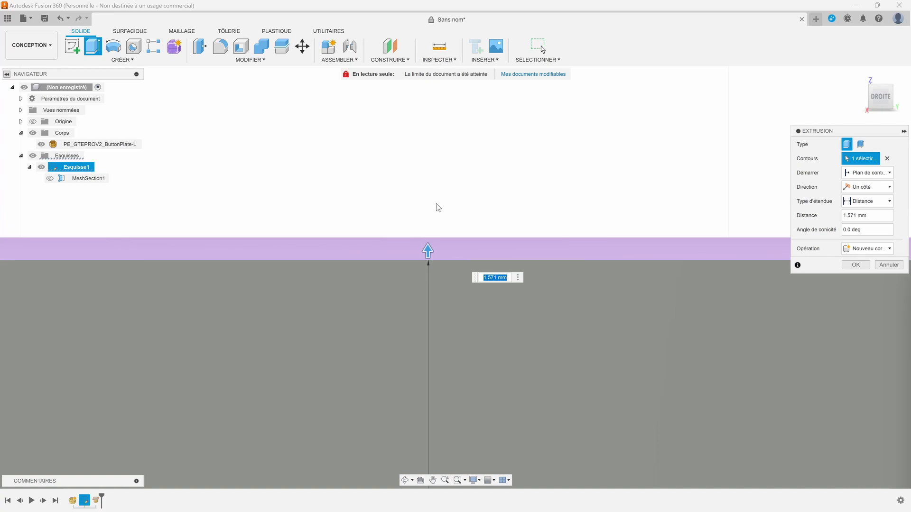
drag(429, 245, 428, 224)
scroll(431, 244, up, 3)
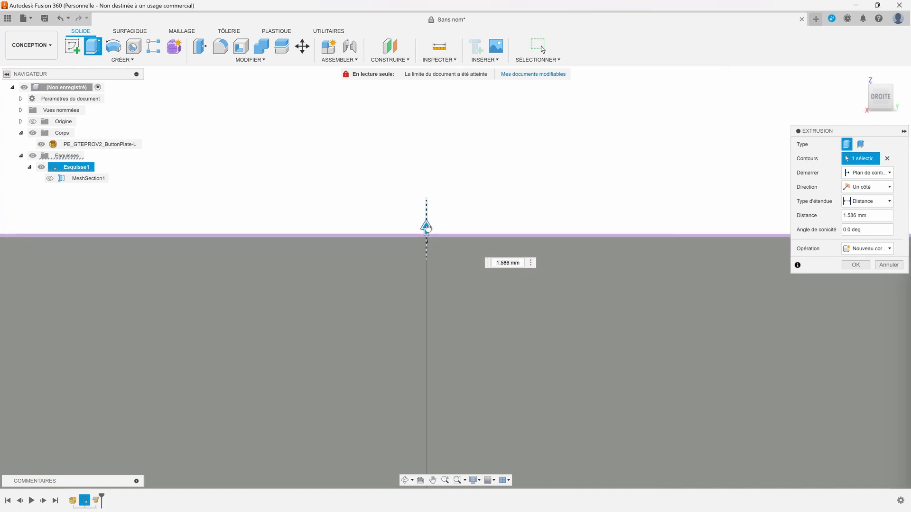
scroll(428, 275, down, 3)
scroll(428, 270, down, 12)
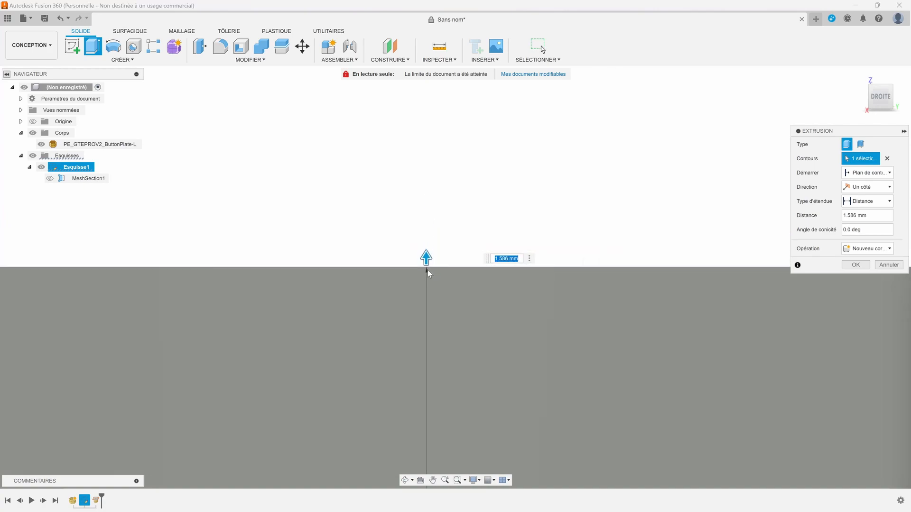
scroll(440, 364, up, 3)
scroll(442, 368, up, 2)
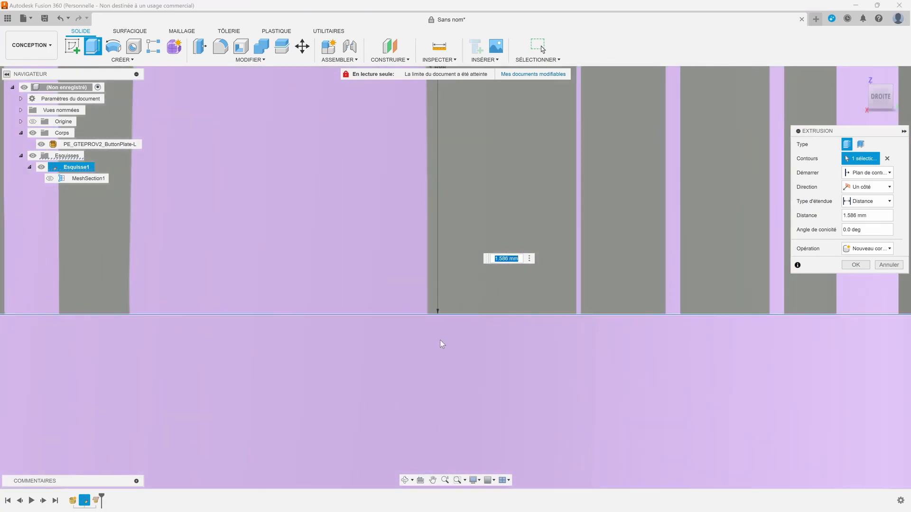
scroll(444, 341, down, 8)
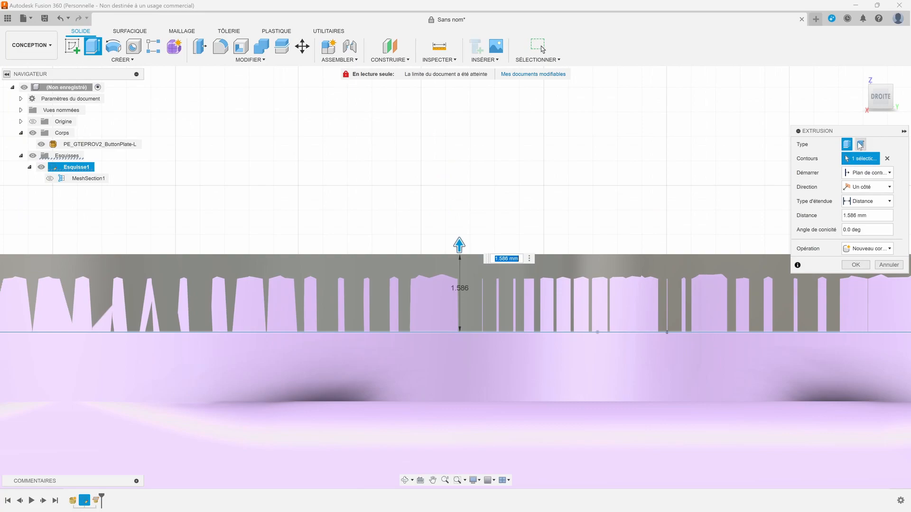
- Make the extrusion two-sided with 1.43 mm on the second side, down to the plate's base, and create the new body
drag(874, 100, 871, 113)
click(867, 187)
click(876, 210)
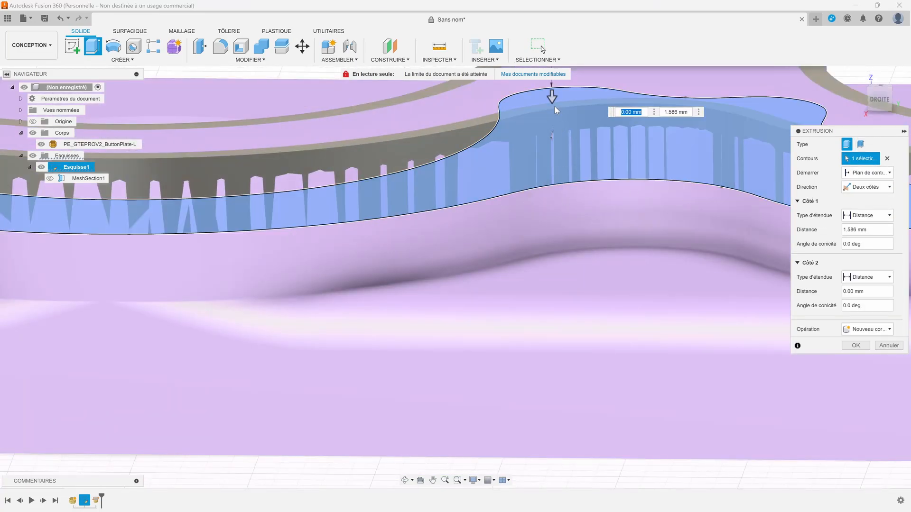
drag(551, 98, 552, 169)
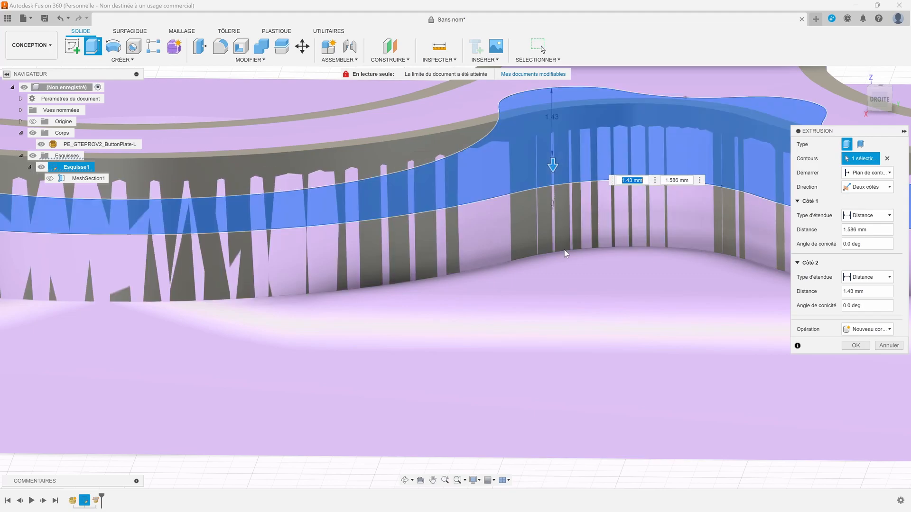
scroll(530, 335, down, 8)
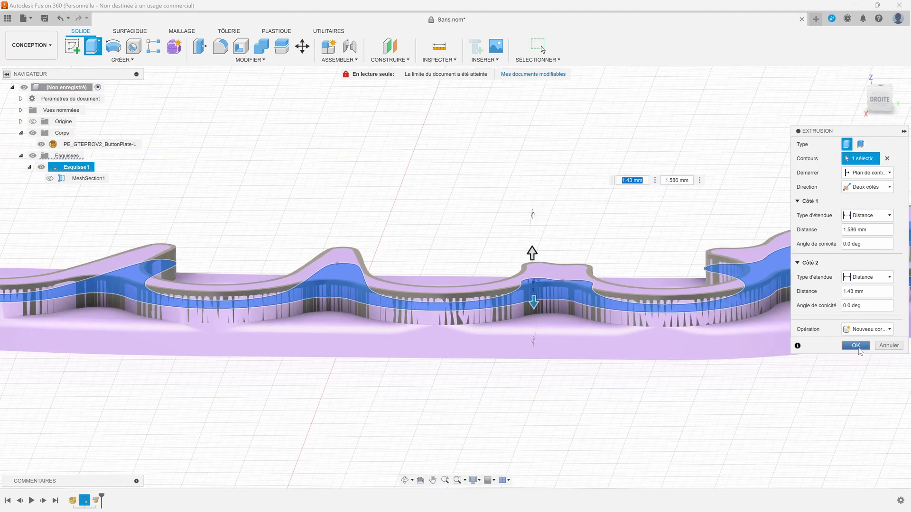
click(856, 346)
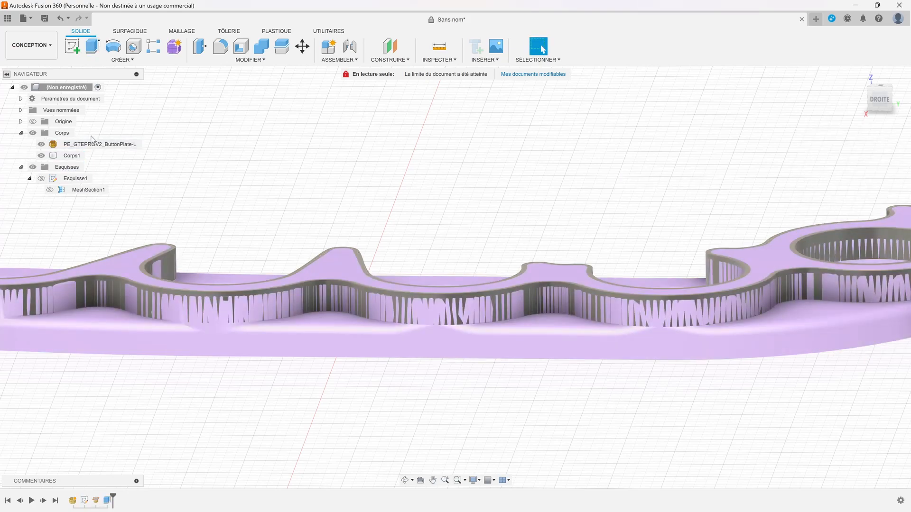
- Hide the mesh to examine the extruded solid from an upper angle, and show the mesh again for comparison
click(42, 144)
scroll(274, 247, down, 5)
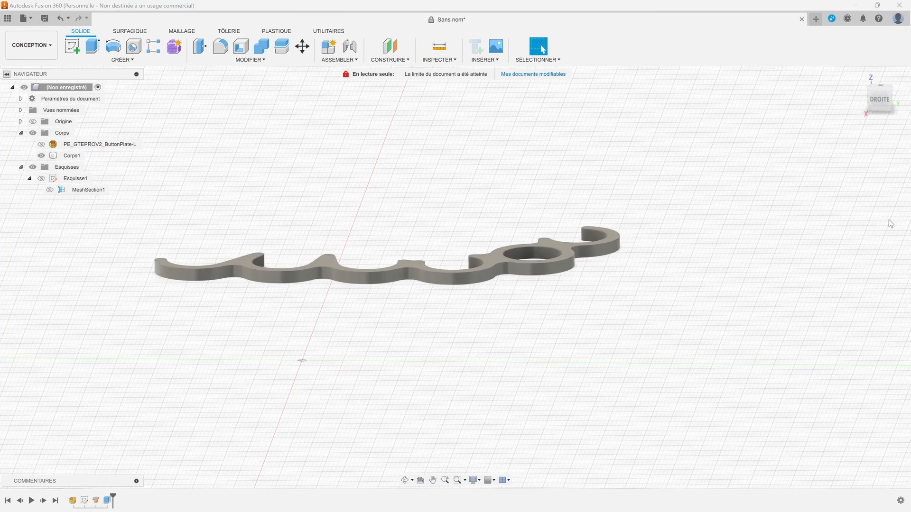
mouse_move(880, 102)
mouse_down()
mouse_move(900, 122)
mouse_move(886, 92)
mouse_move(870, 106)
mouse_up()
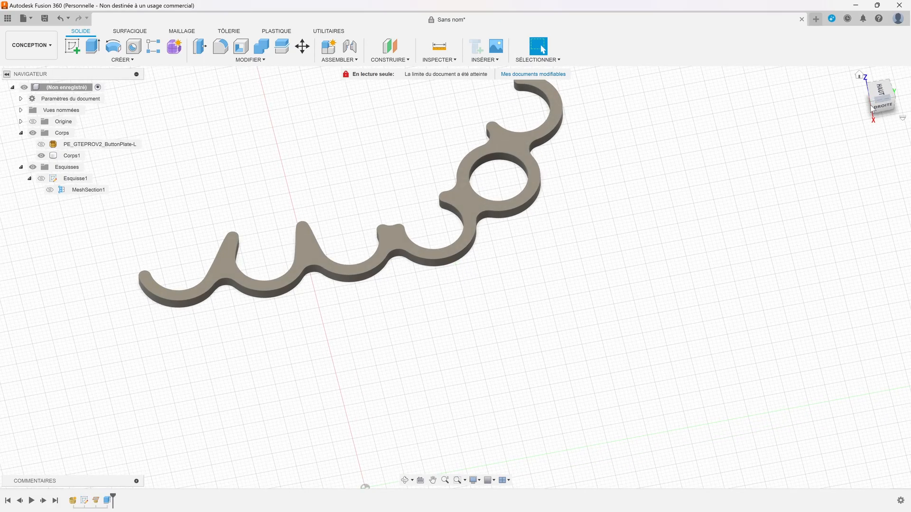
click(41, 145)
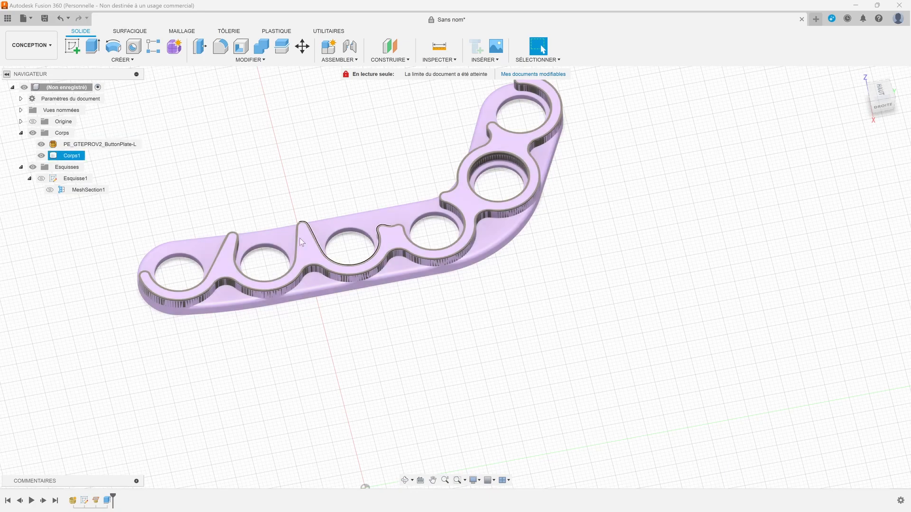
- Switch to the mesh tools and hide the extruded solid, leaving only the button plate mesh displayed
click(182, 31)
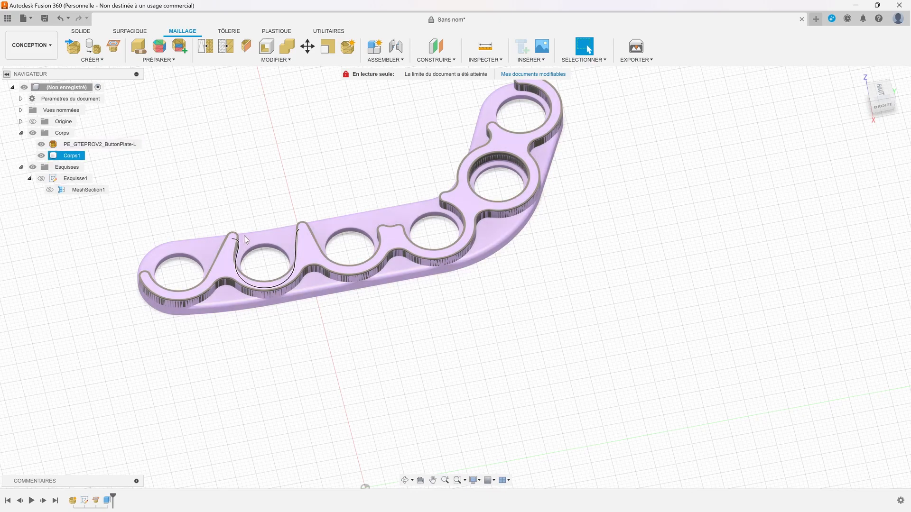
click(41, 155)
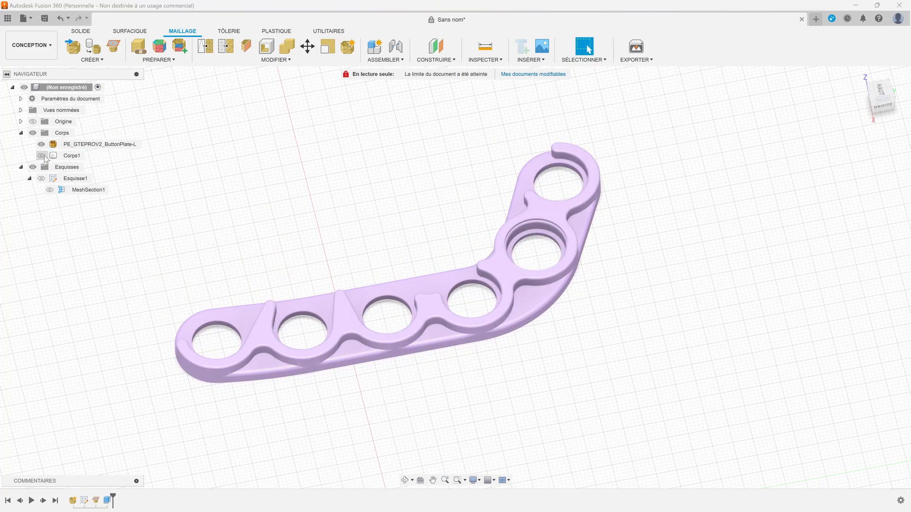
click(42, 144)
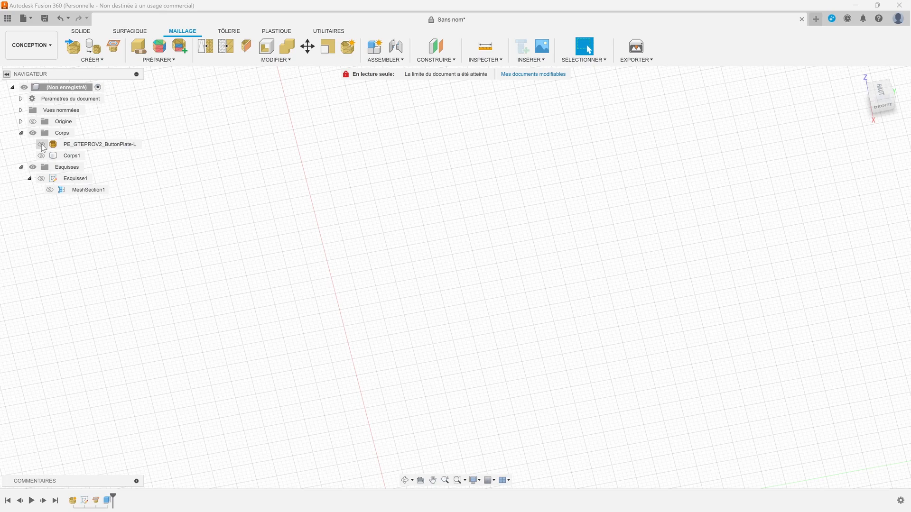
click(41, 145)
- Start a mesh section sketch on the button plate mesh and turn its cutting plane horizontal, offset about 3.1 mm
click(114, 46)
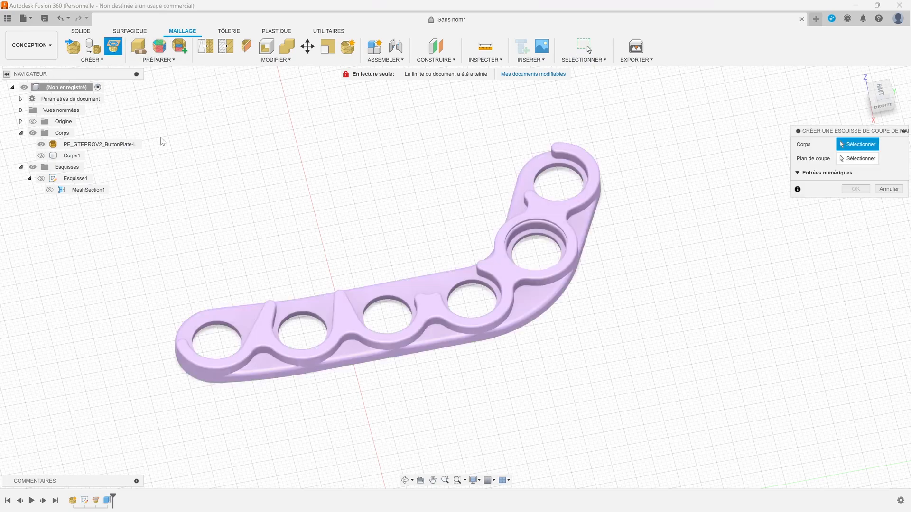
click(359, 297)
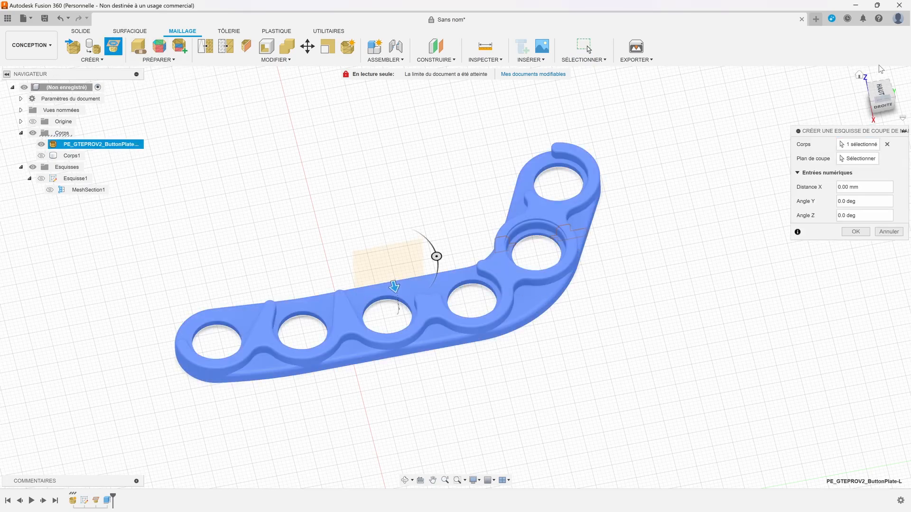
click(878, 99)
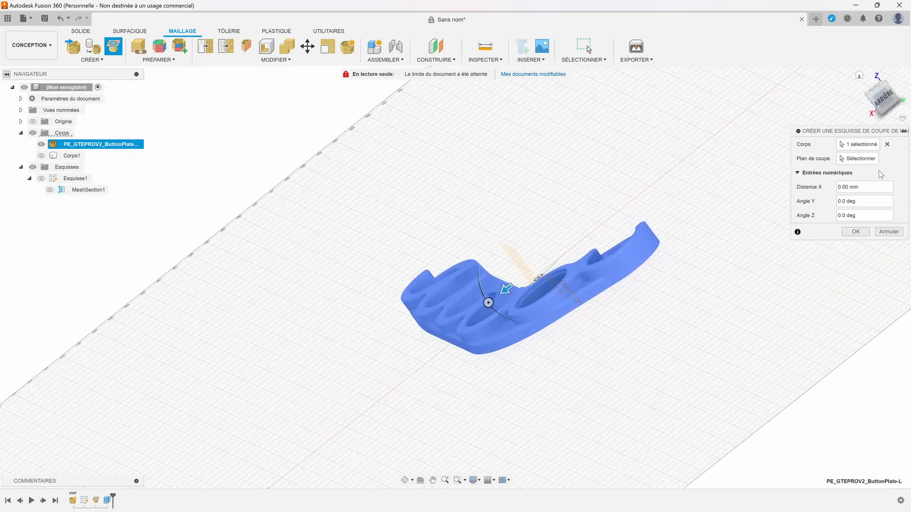
click(859, 145)
click(613, 262)
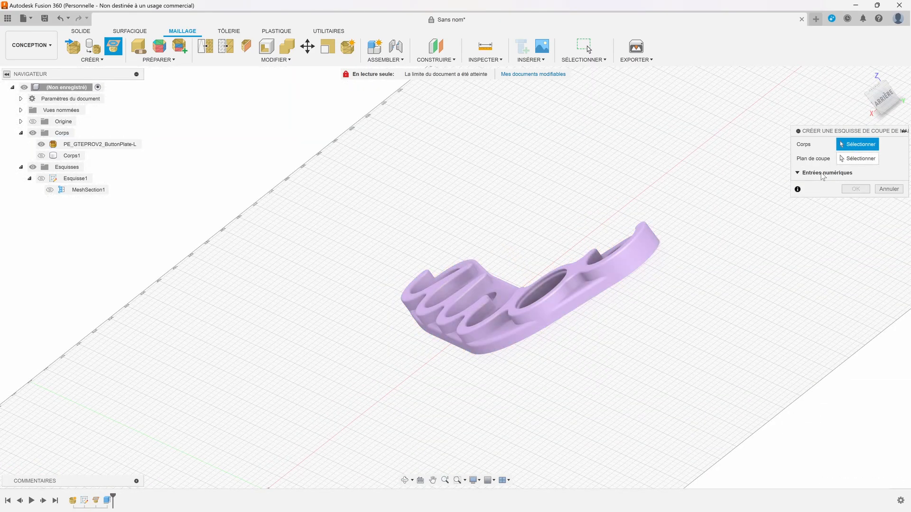
click(626, 267)
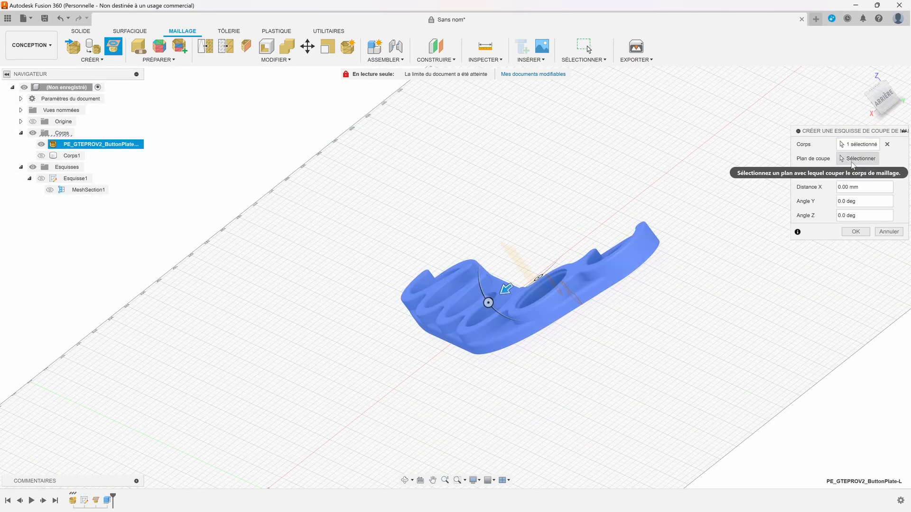
drag(489, 303, 546, 301)
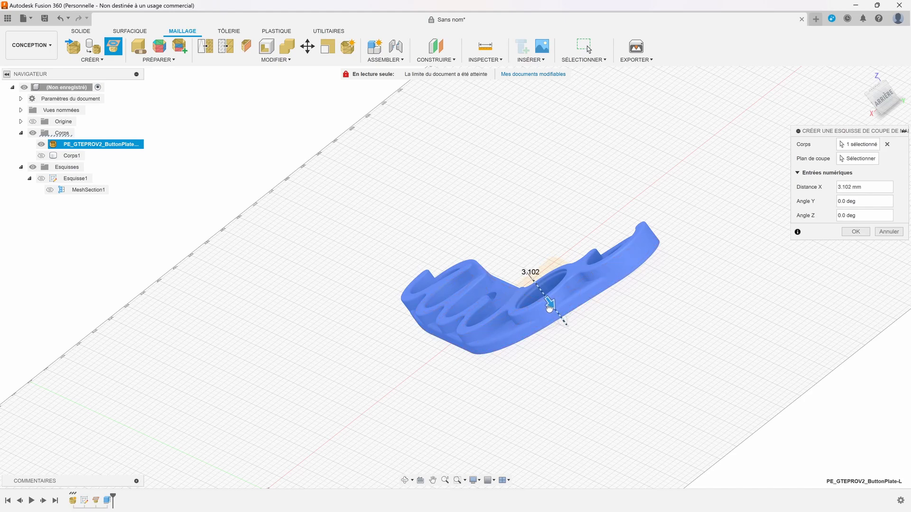
- Adjust the cutting plane's offset to 3.056 mm near the plate's bottom face and create the section sketch
scroll(549, 310, up, 8)
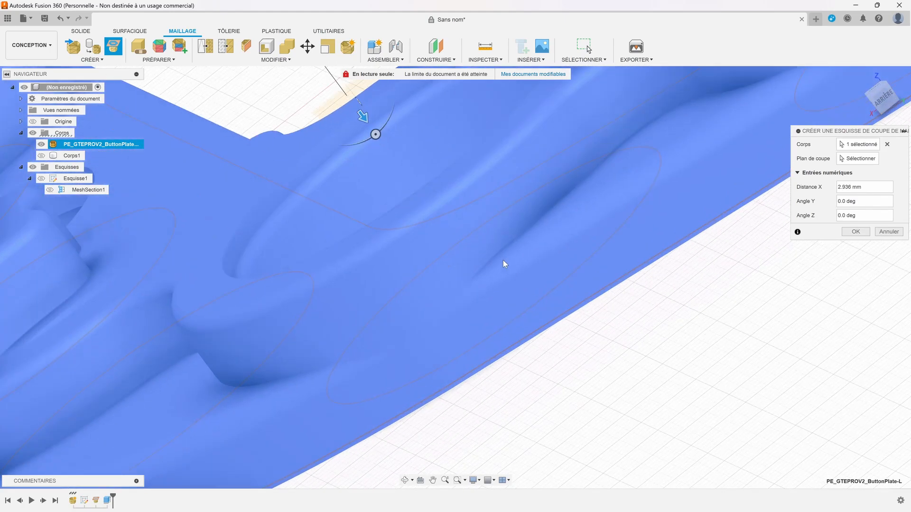
drag(363, 118, 362, 117)
scroll(621, 199, down, 5)
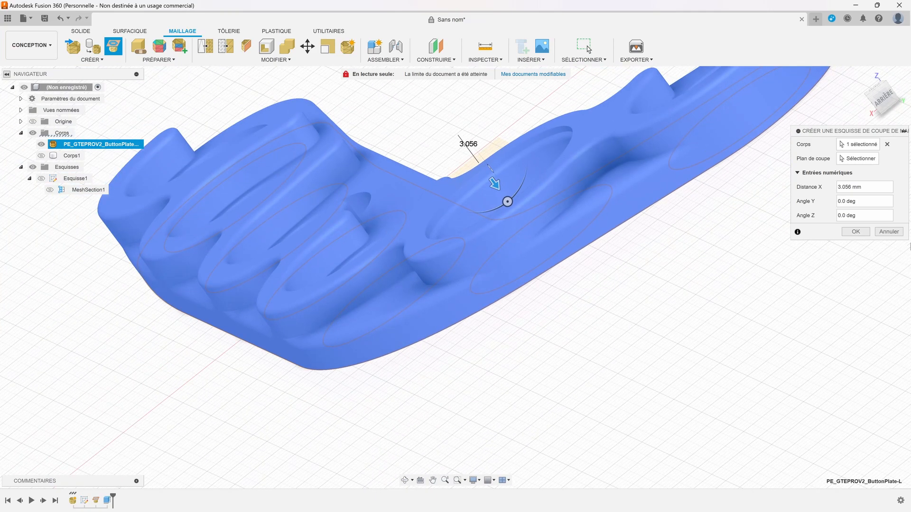
shift+middle_drag(489, 384, 477, 273)
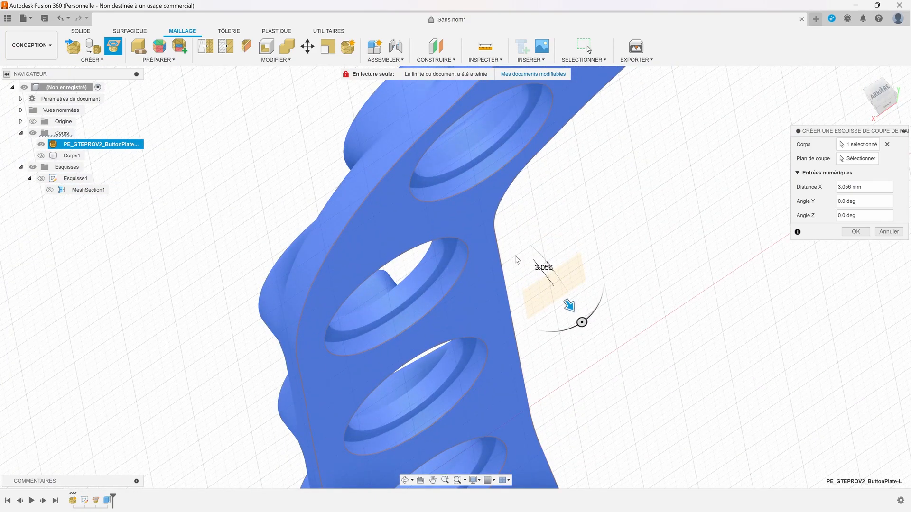
drag(882, 82, 896, 114)
click(858, 232)
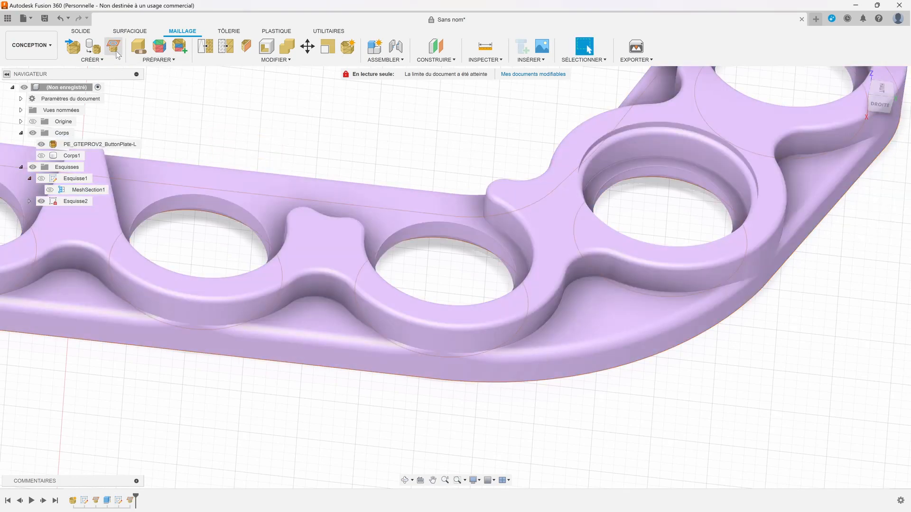
- Start another mesh section sketch on the button plate mesh and turn its cutting plane horizontal, with Angle Y and Angle Z at 0
click(118, 54)
click(565, 229)
shift+middle_drag(564, 228, 472, 236)
drag(886, 101, 830, 124)
drag(486, 184, 530, 162)
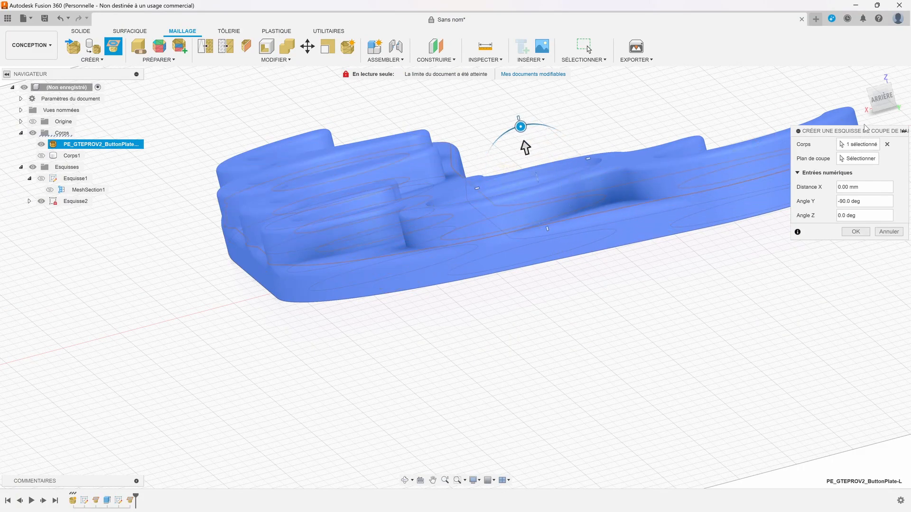
click(871, 100)
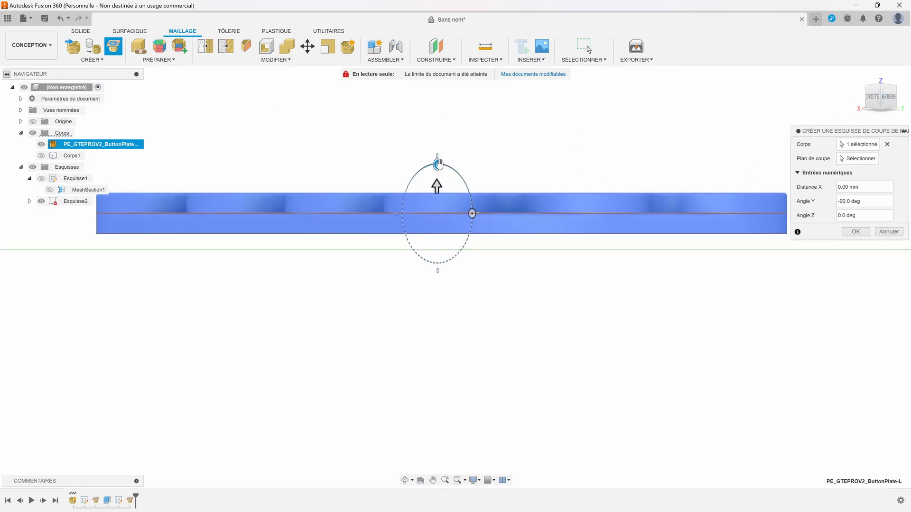
click(872, 98)
drag(513, 212, 514, 212)
drag(881, 104, 902, 105)
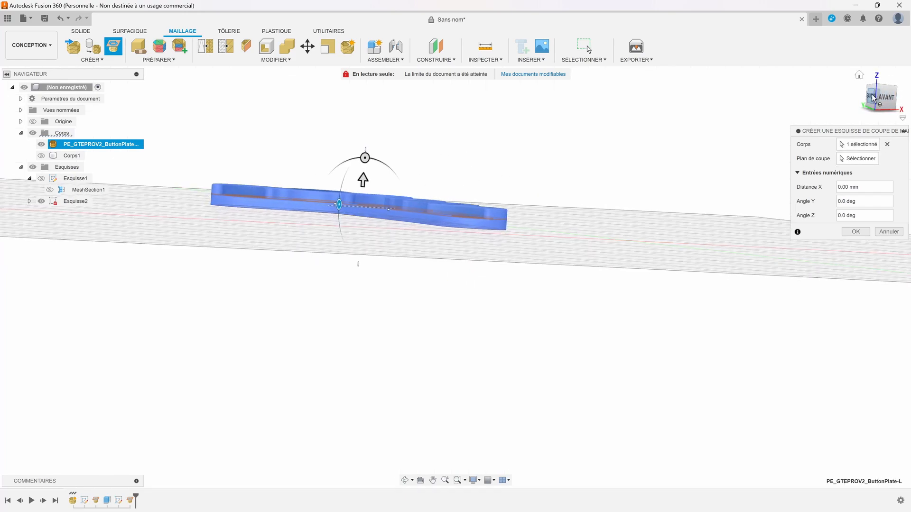
click(873, 99)
scroll(363, 231, up, 5)
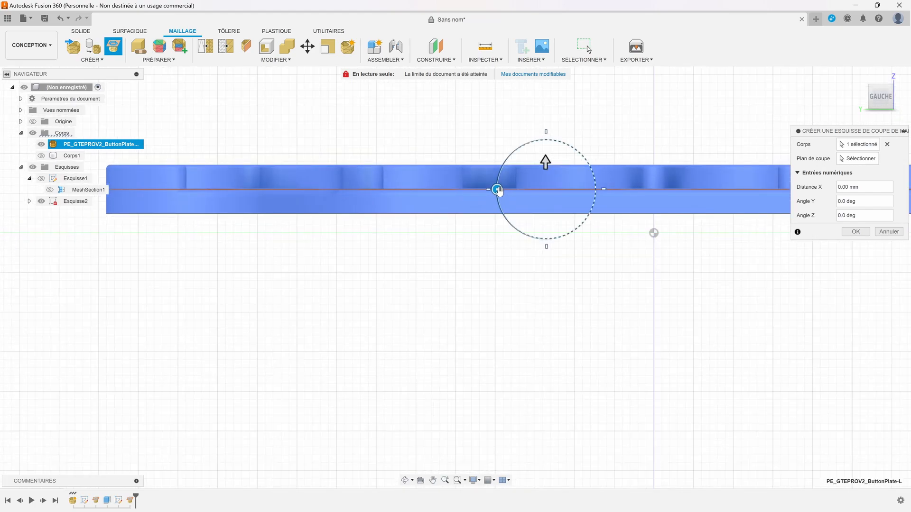
drag(499, 191, 499, 190)
scroll(457, 254, down, 4)
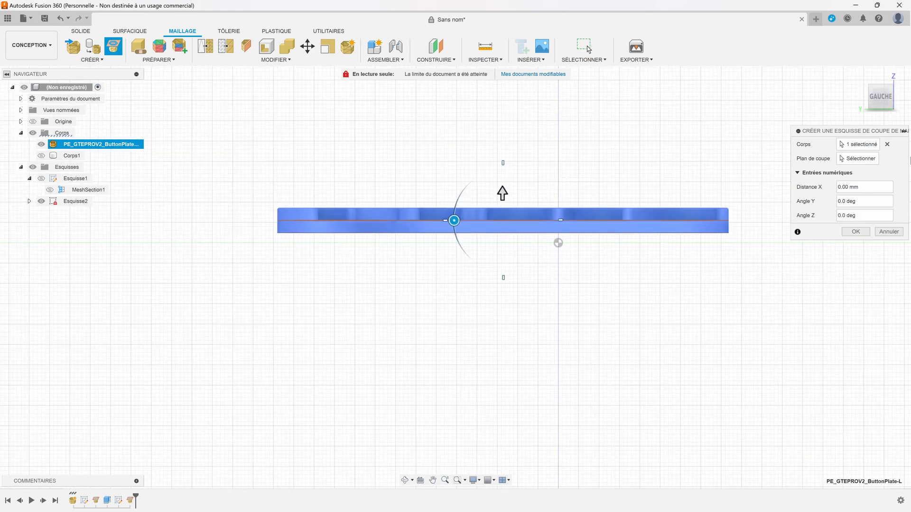
- Offset the cutting plane by -1.524 mm, through the recessed rings around the holes, and create the section sketch
drag(876, 100, 879, 85)
scroll(451, 184, up, 4)
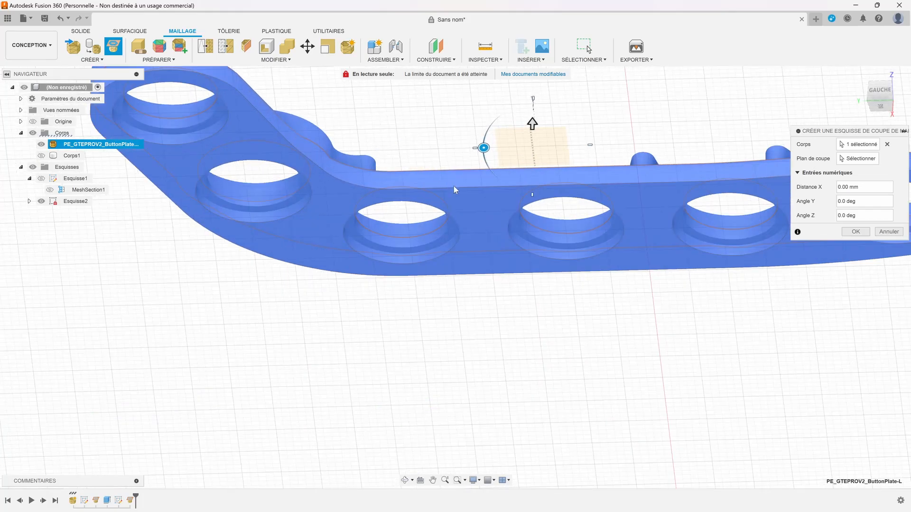
scroll(452, 186, up, 2)
drag(562, 112, 559, 124)
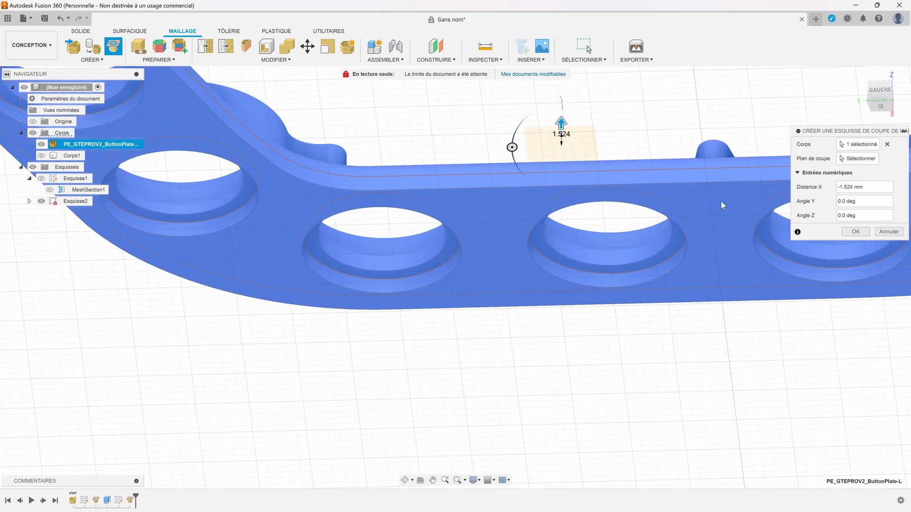
click(855, 231)
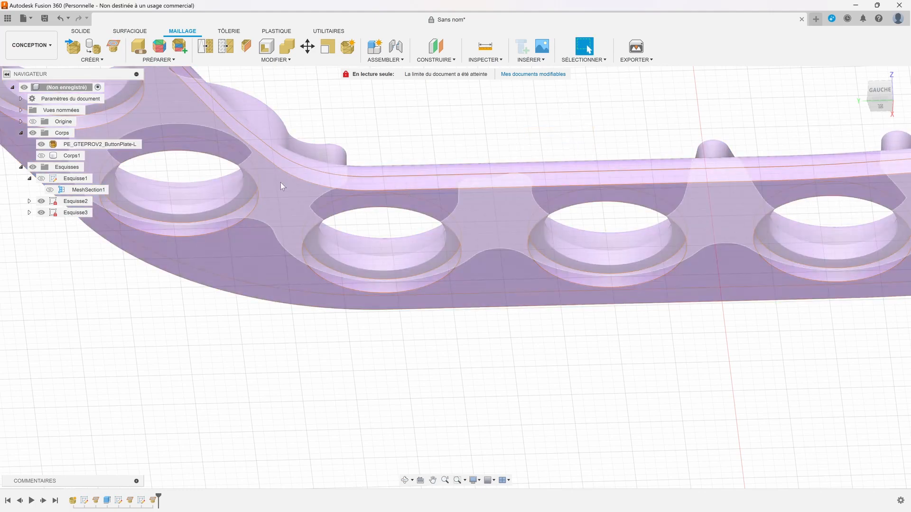
- Hide the bodies to compare the two section outlines from above, and undo the creation of the third sketch
click(33, 134)
key(F6)
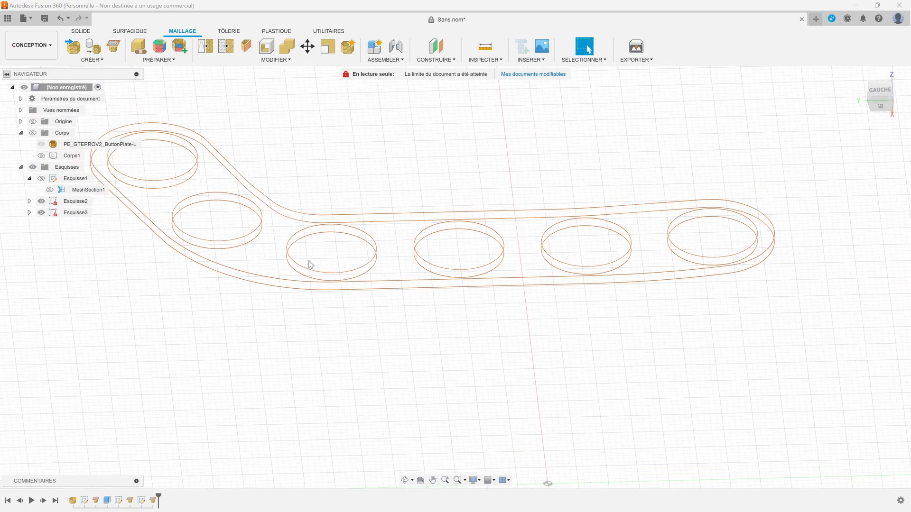
drag(889, 105, 881, 89)
click(874, 87)
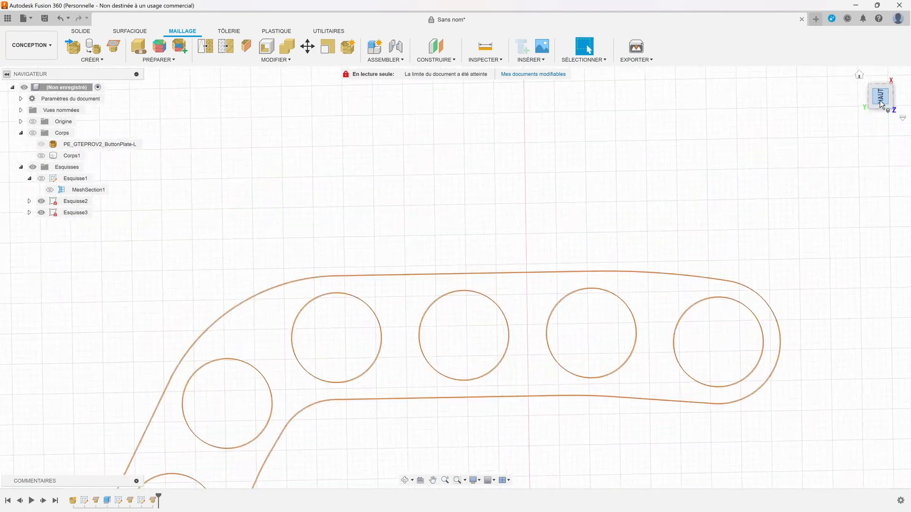
click(906, 89)
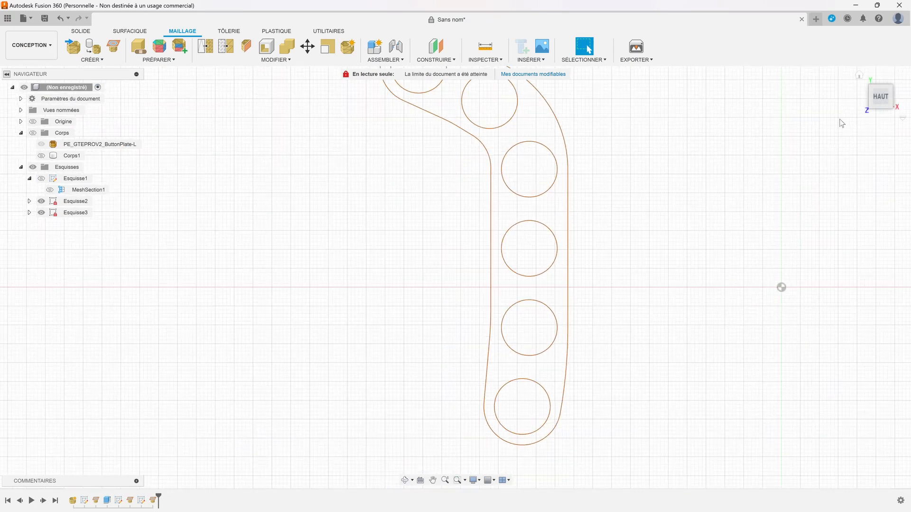
drag(871, 102, 898, 108)
shift+middle_drag(199, 415, 714, 121)
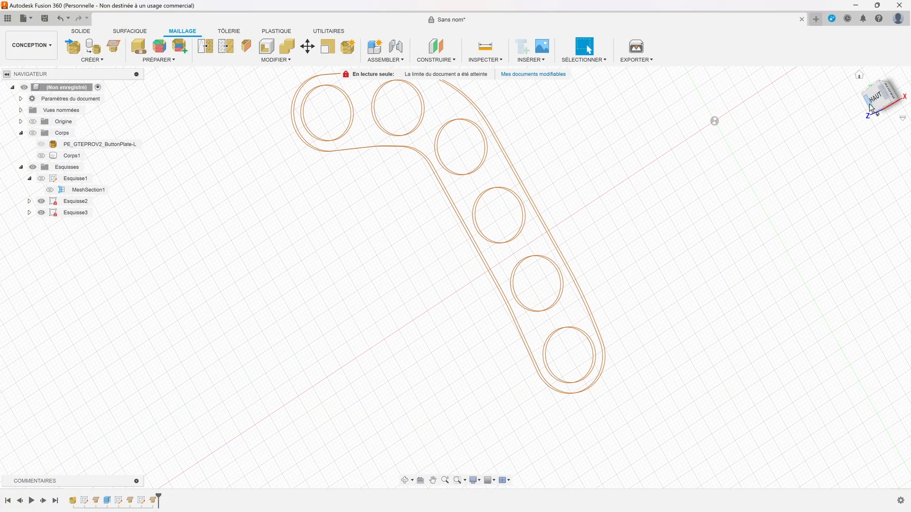
key(ctrl+z)
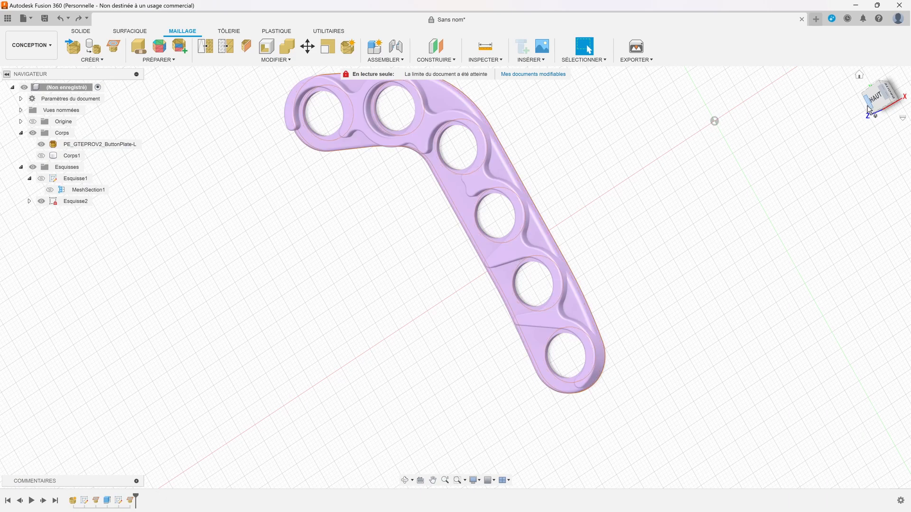
- Show the extruded solid and hide the mesh to compare the solid with the remaining section outline
click(41, 155)
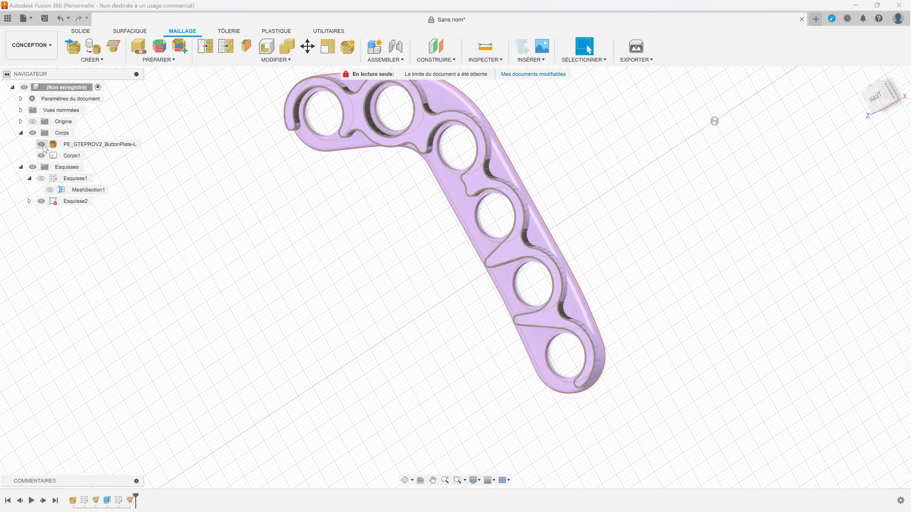
click(42, 144)
drag(874, 101, 881, 92)
- Open the second section sketch, Esquisse2, for editing and hide the bodies so only its outlines are displayed
right_click(40, 208)
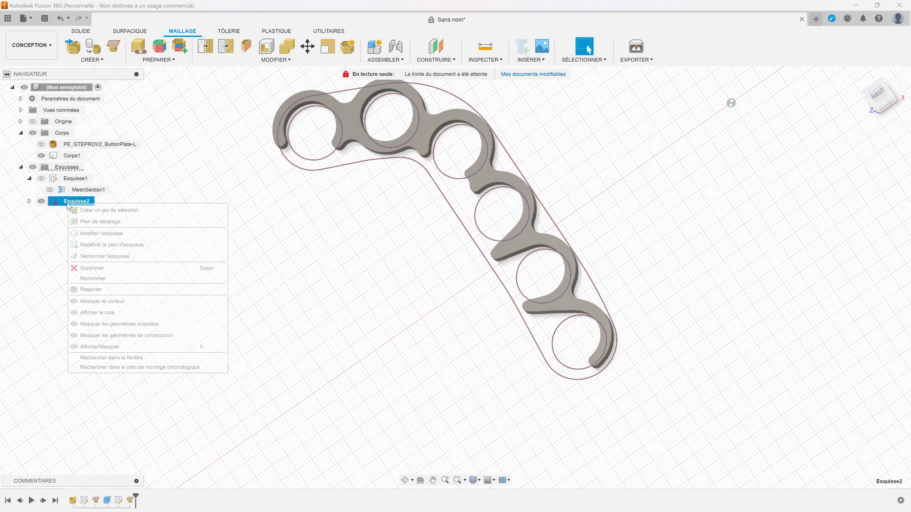
click(81, 221)
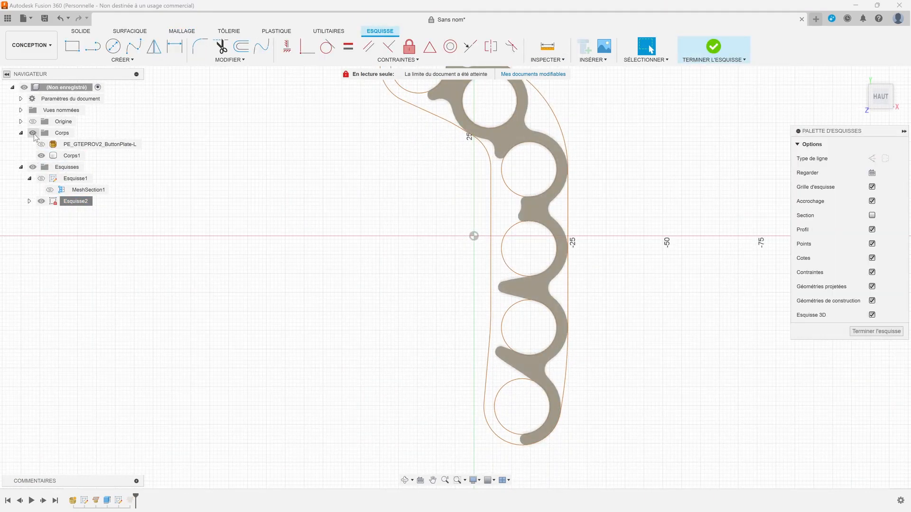
click(33, 134)
scroll(398, 214, down, 4)
mouse_move(380, 174)
middle_down()
mouse_move(364, 190)
mouse_move(291, 210)
middle_up()
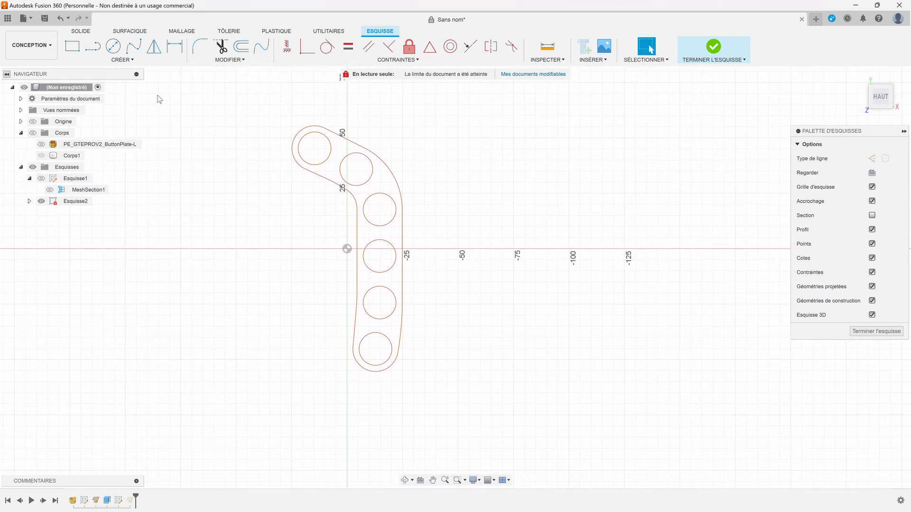
- Fit spline curves to the mesh section all around the plate's outer outline, closing them at the start point
click(122, 60)
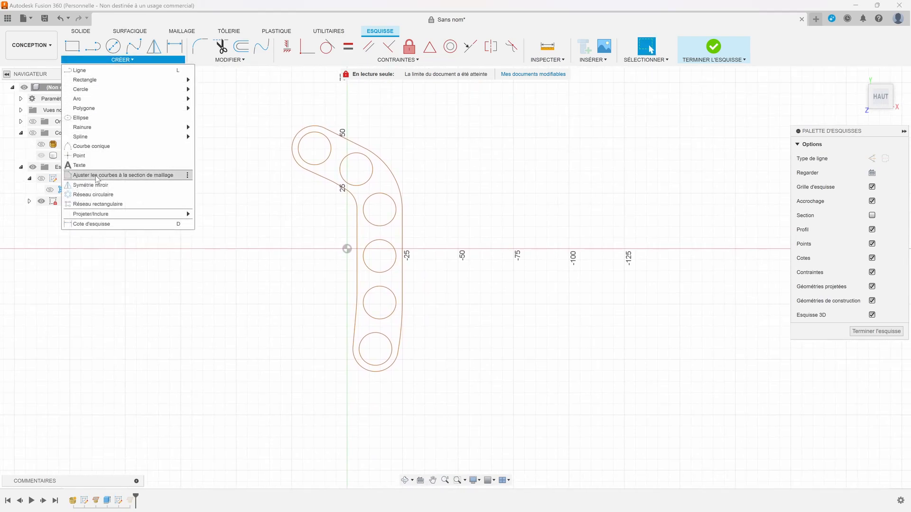
click(125, 174)
click(768, 143)
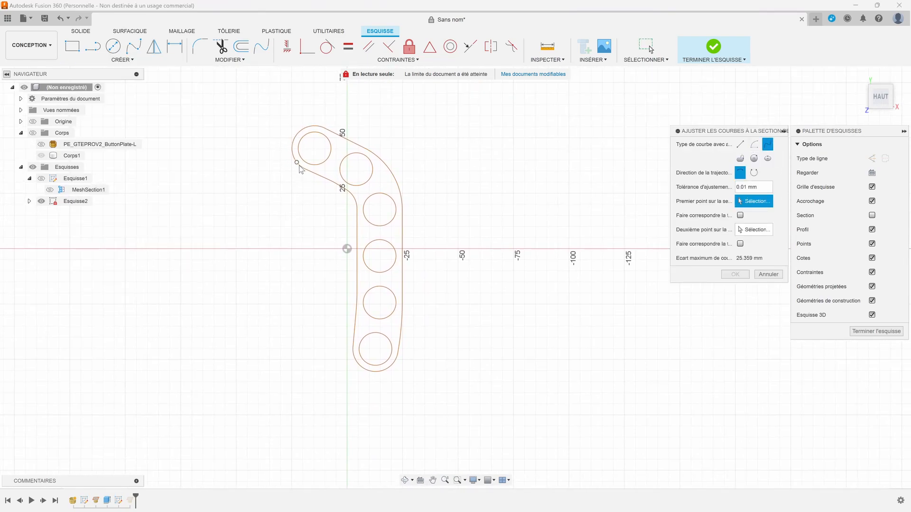
click(298, 164)
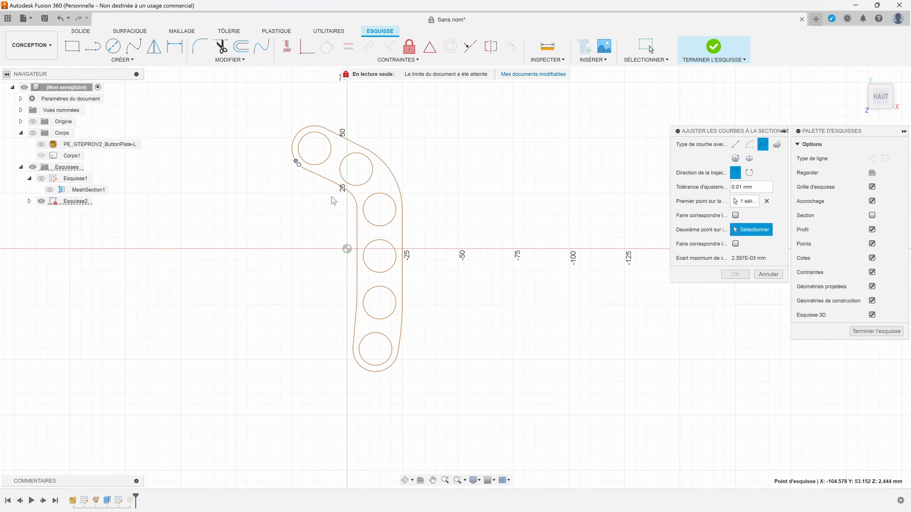
click(397, 353)
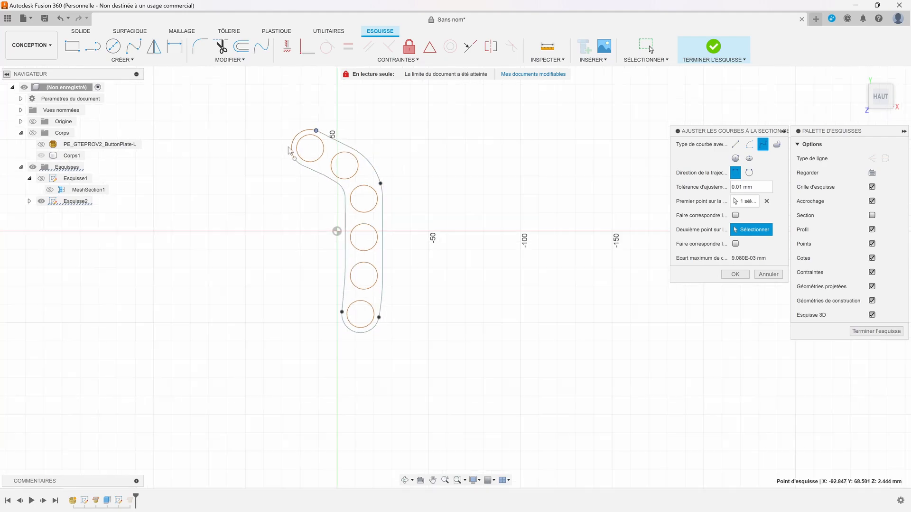
scroll(292, 150, up, 6)
scroll(314, 200, down, 8)
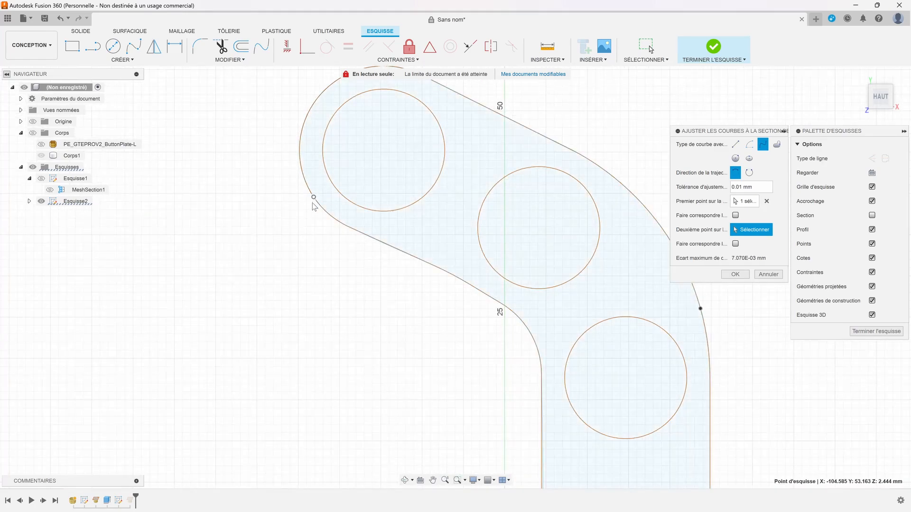
- Fit closed circles to the six round holes of the mesh section and finish the sketch
click(735, 159)
scroll(478, 285, down, 3)
click(385, 200)
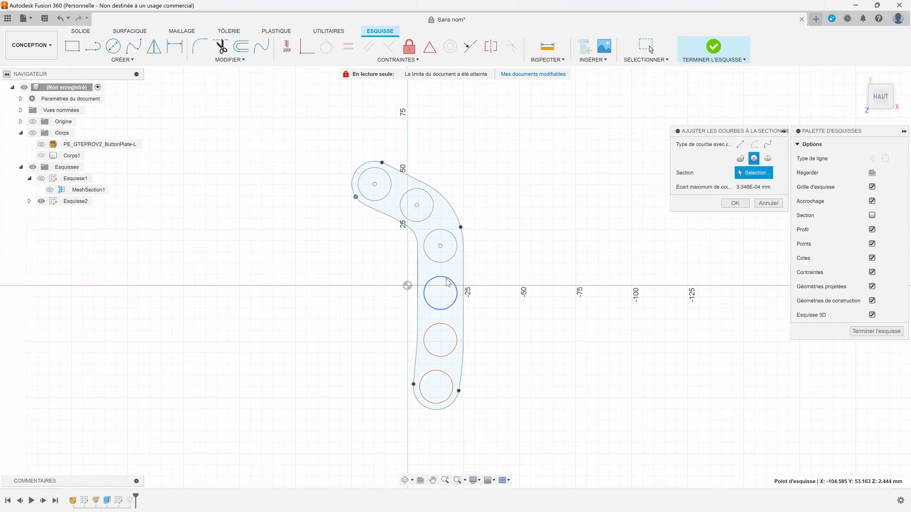
click(446, 330)
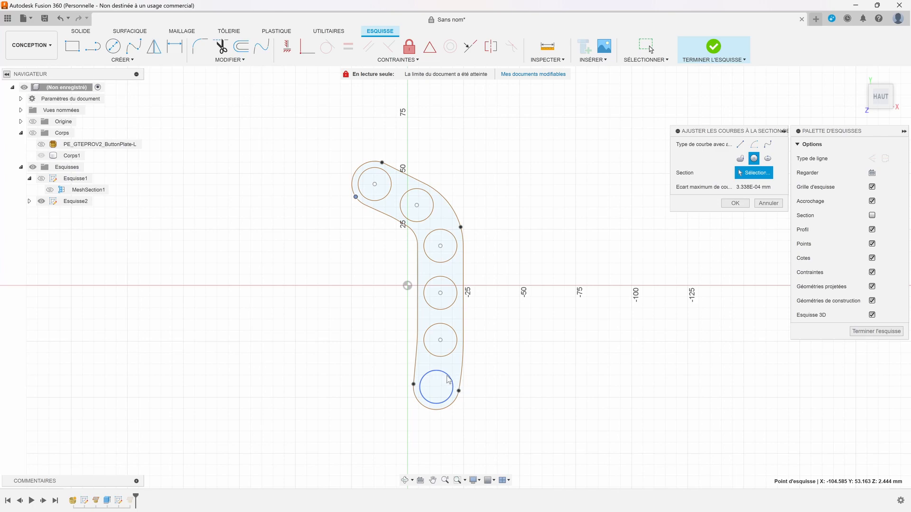
click(733, 204)
click(854, 332)
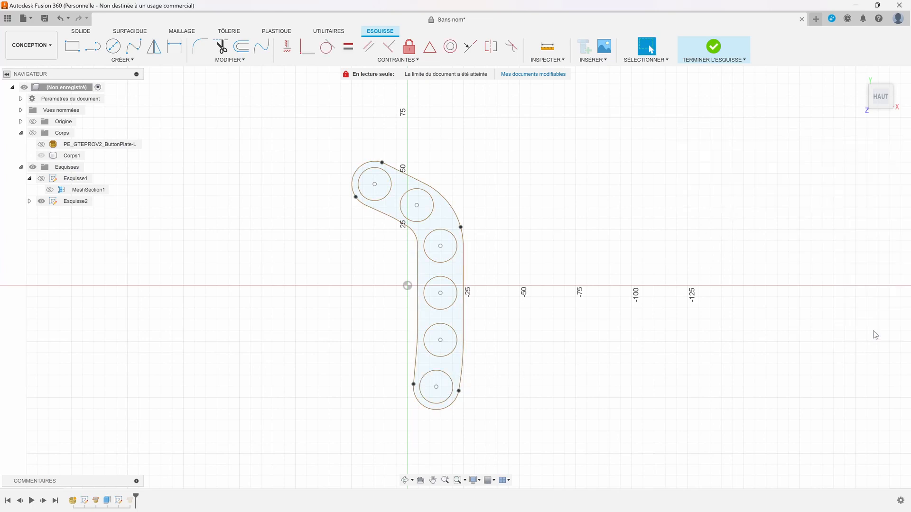
- Extrude the plate profile around the six holes by -3.138 mm, with the mesh shown from the side as height reference
click(29, 201)
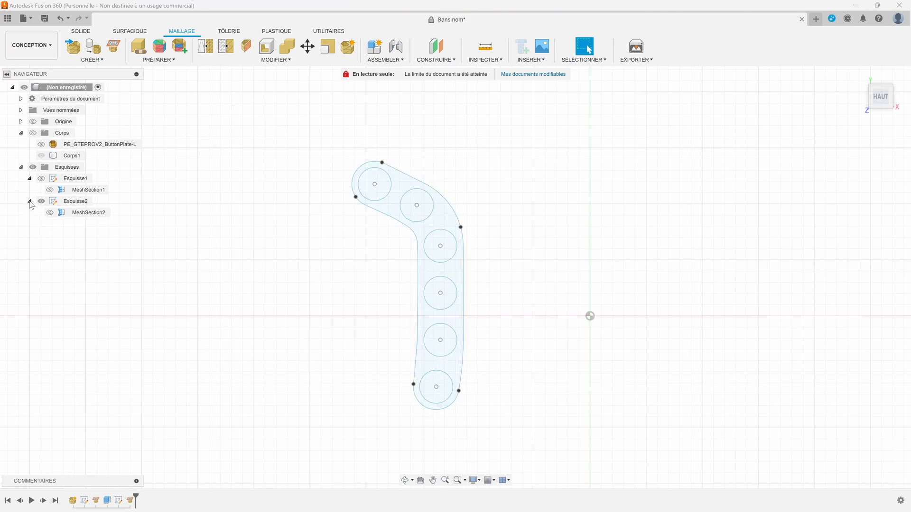
click(436, 218)
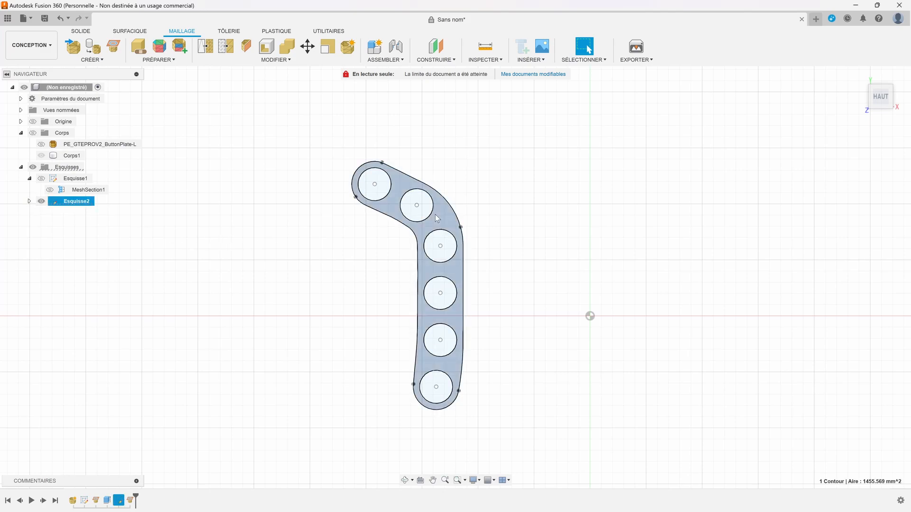
key(e)
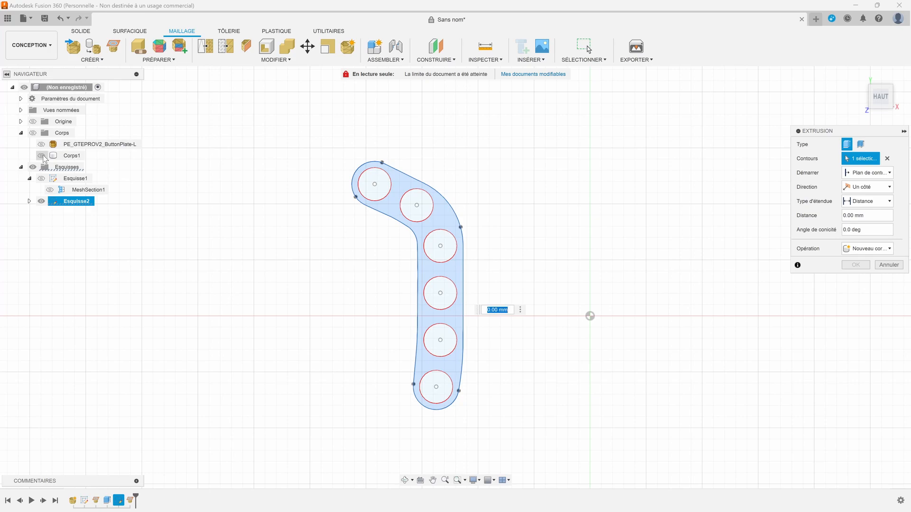
click(33, 134)
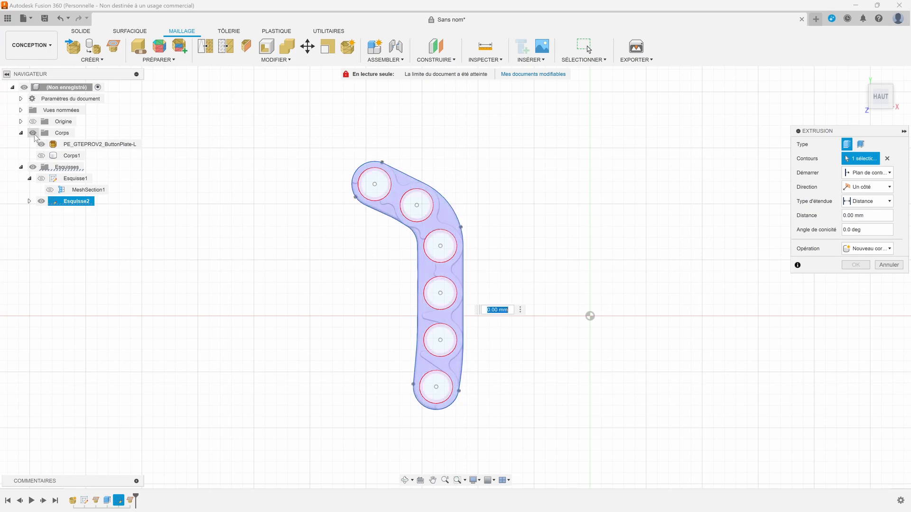
drag(880, 97, 885, 102)
click(884, 101)
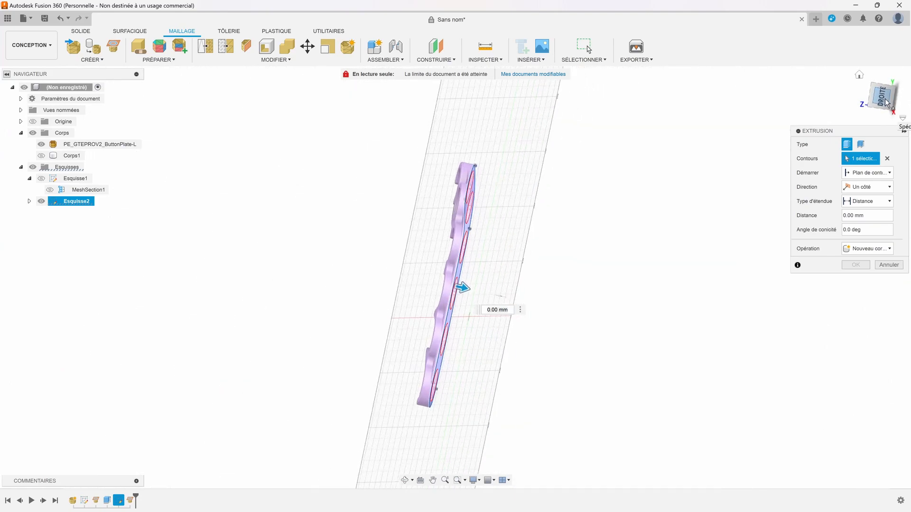
click(905, 88)
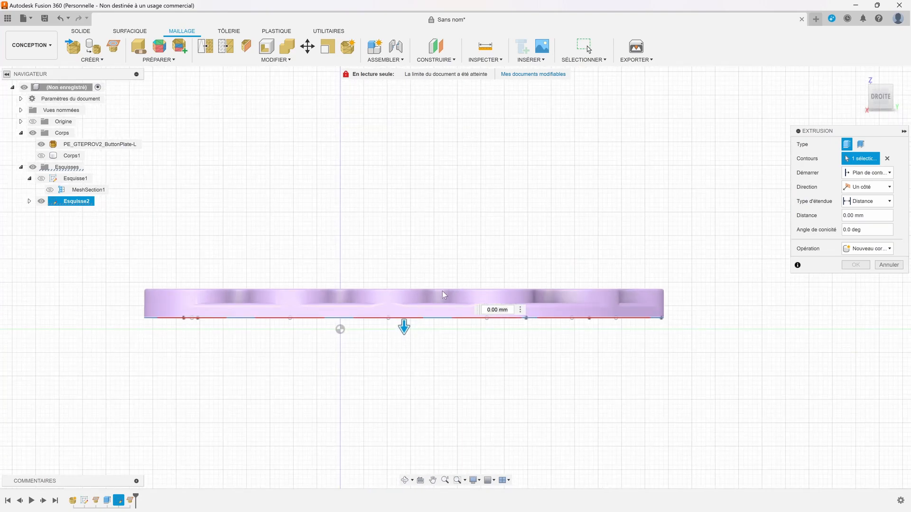
scroll(378, 368, up, 2)
drag(378, 331, 385, 290)
scroll(385, 325, up, 3)
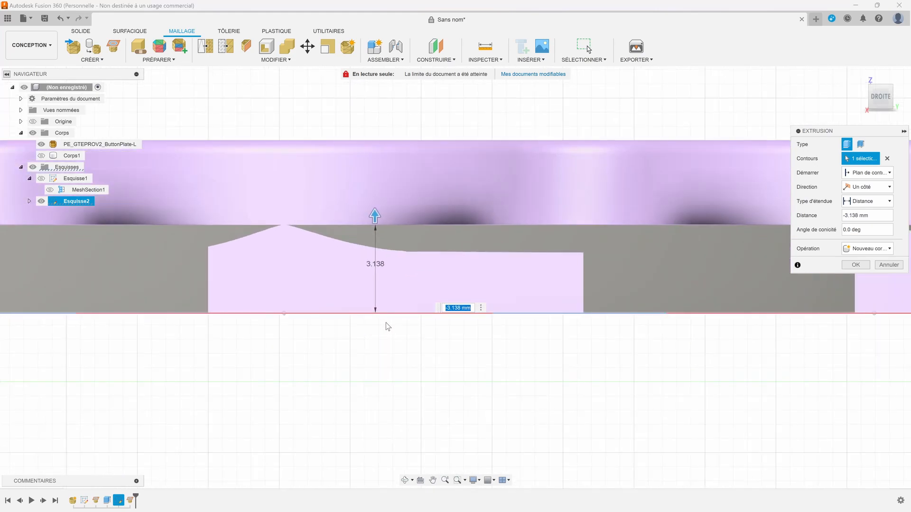
scroll(409, 284, up, 4)
scroll(395, 316, down, 4)
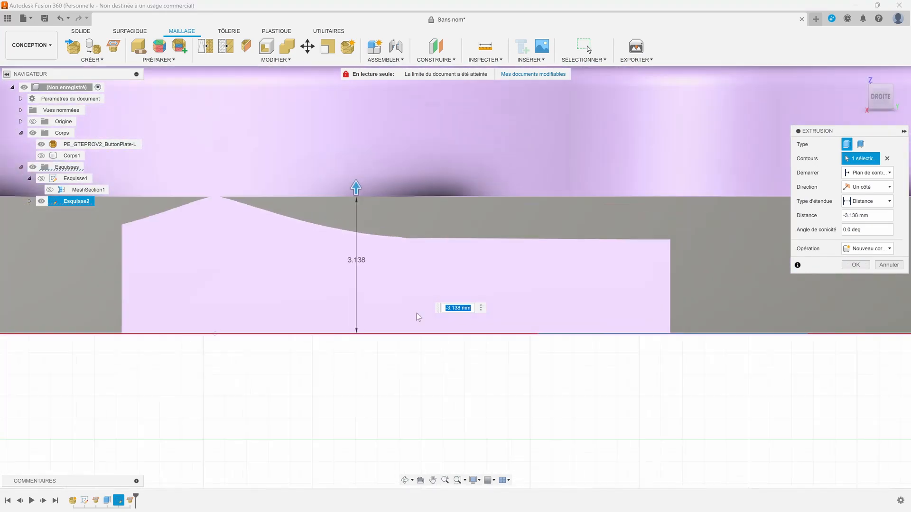
- Switch the plate extrusion to two sides and set the second side's distance to -0.043 mm, down to the mesh's bottom face
click(881, 187)
click(863, 208)
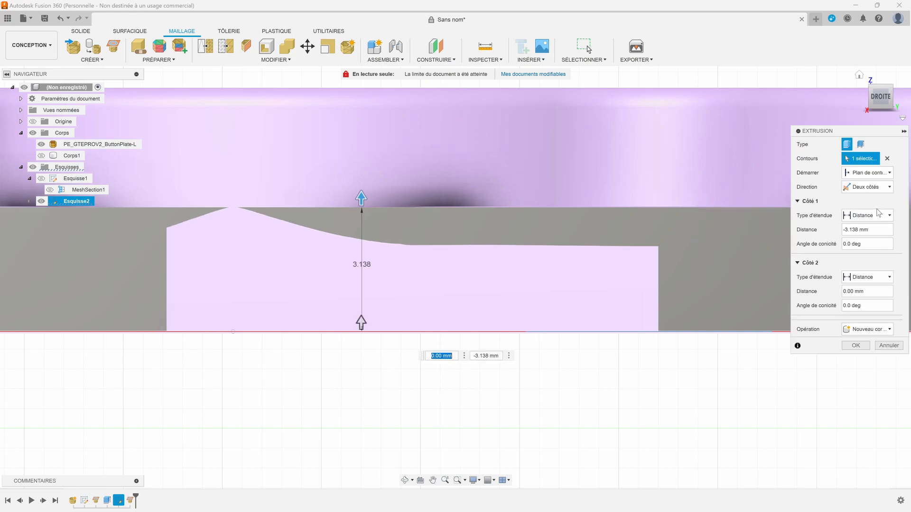
scroll(572, 305, down, 1)
drag(367, 320, 374, 376)
scroll(362, 343, up, 8)
scroll(428, 384, down, 12)
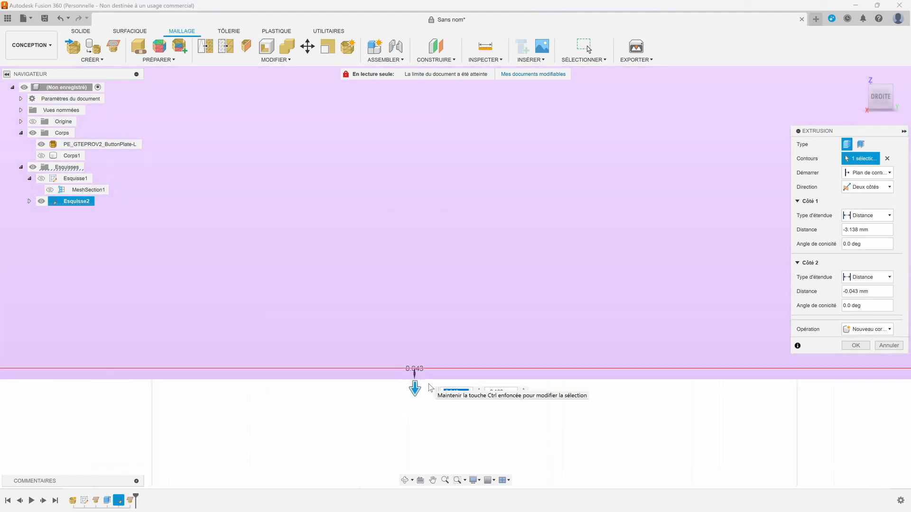
scroll(427, 389, down, 2)
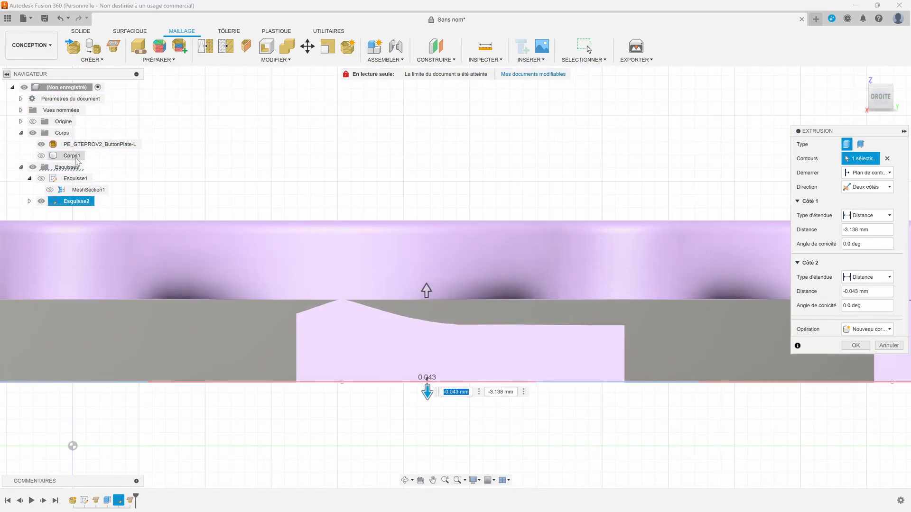
- Show Corps1, hide the mesh body, set the extrusion's operation to Join (Joindre) and complete it
click(42, 156)
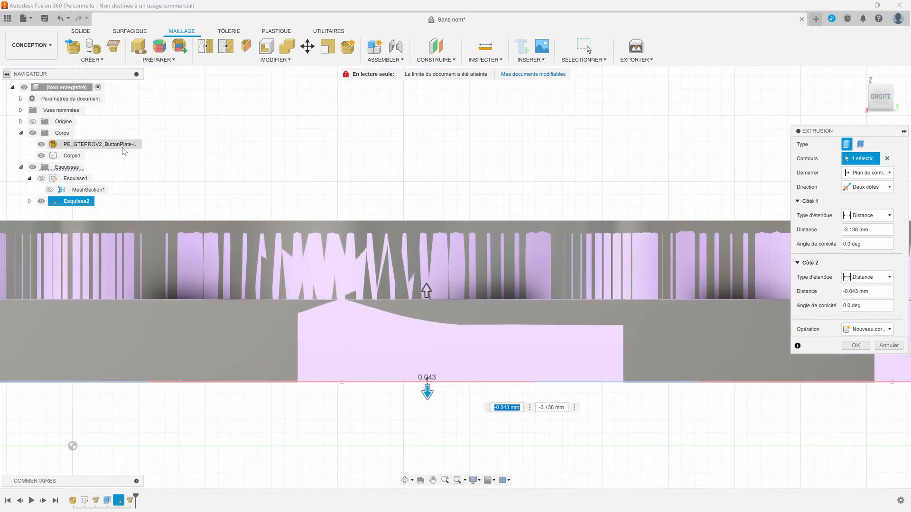
click(42, 144)
drag(880, 102, 881, 111)
click(867, 329)
click(860, 342)
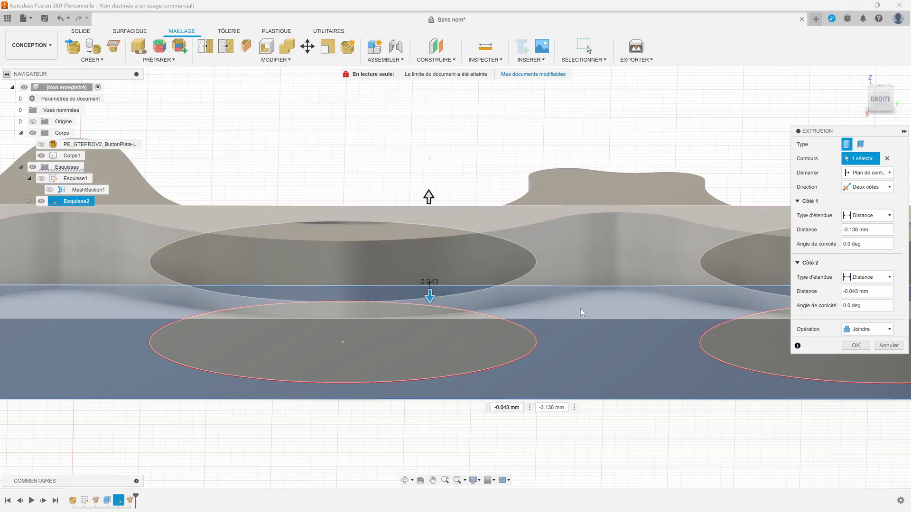
scroll(584, 316, down, 4)
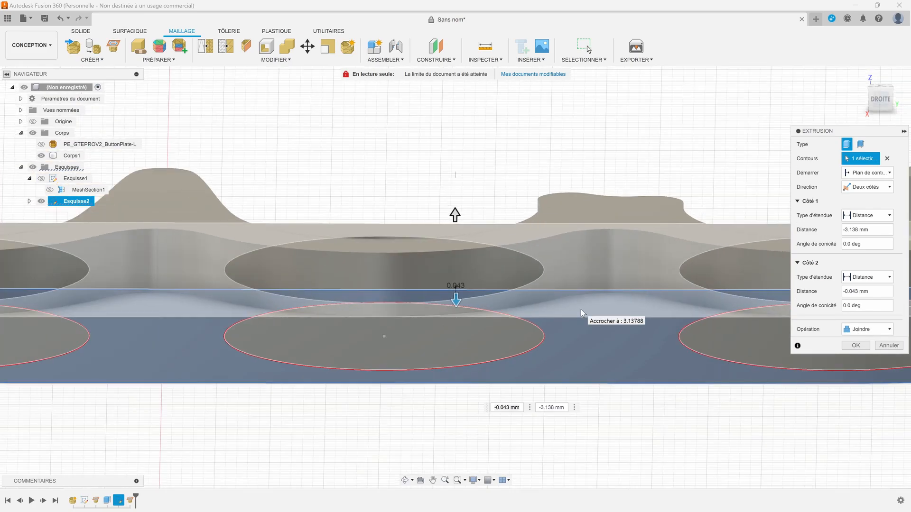
click(853, 345)
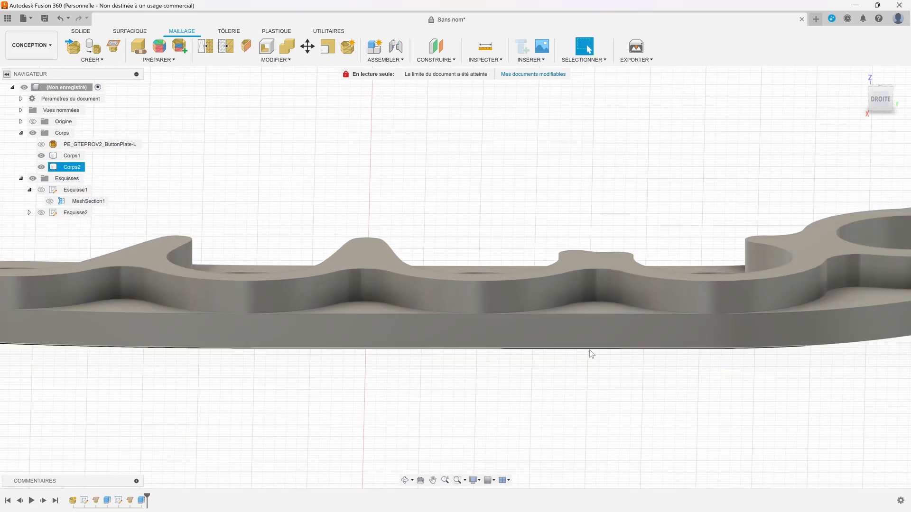
- Show the mesh over the two solids to compare them, and hide Corps1 and Corps2 to leave only the mesh
scroll(591, 354, down, 5)
mouse_move(881, 103)
mouse_down()
mouse_move(881, 145)
mouse_move(880, 107)
mouse_up()
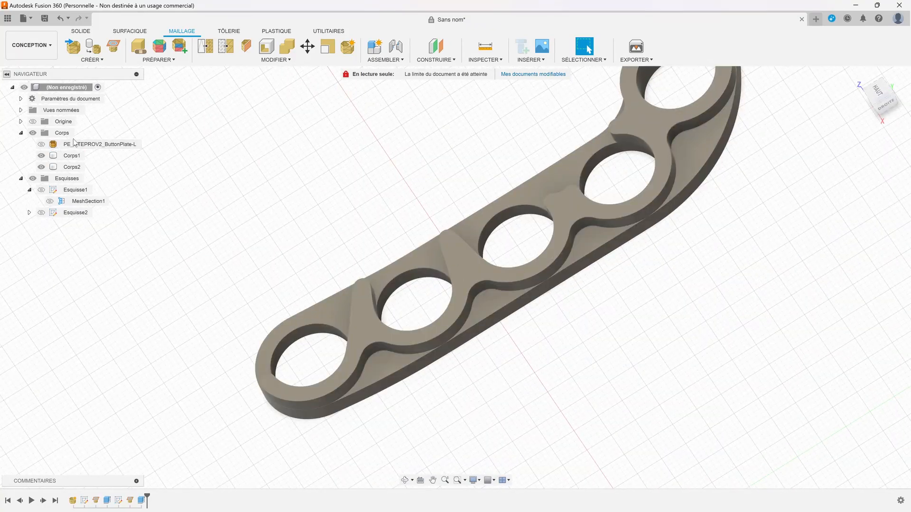
click(44, 146)
click(44, 147)
click(43, 147)
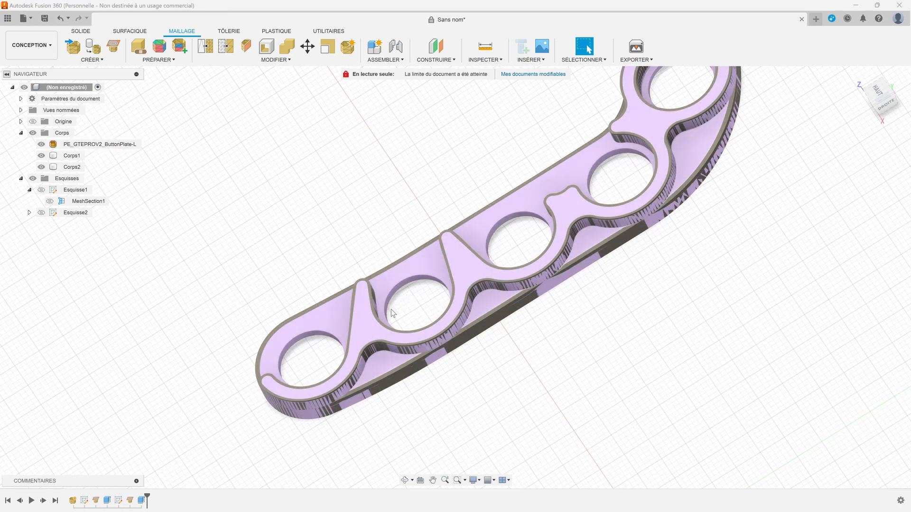
click(41, 156)
click(41, 167)
- Start a mesh section sketch on the PE_GTEPROV2_ButtonPlate-L mesh and rotate its section plane by -90° about Y
click(114, 46)
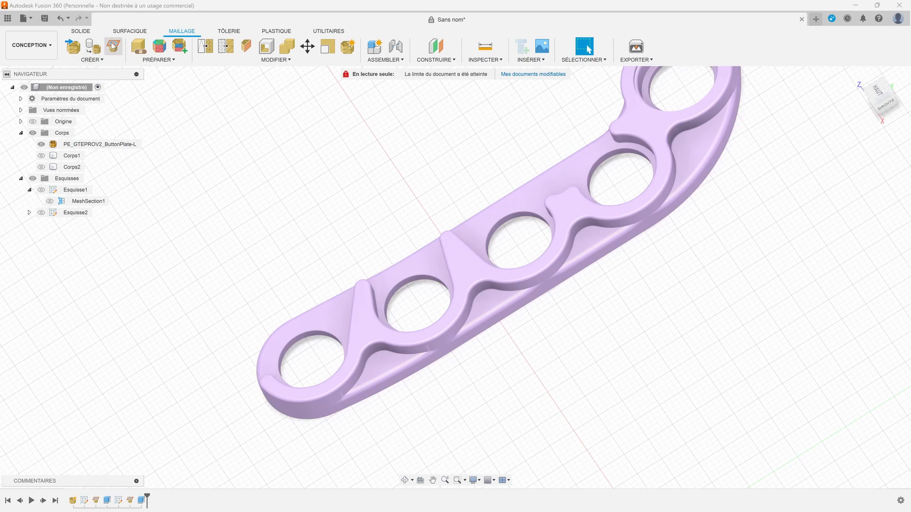
click(402, 273)
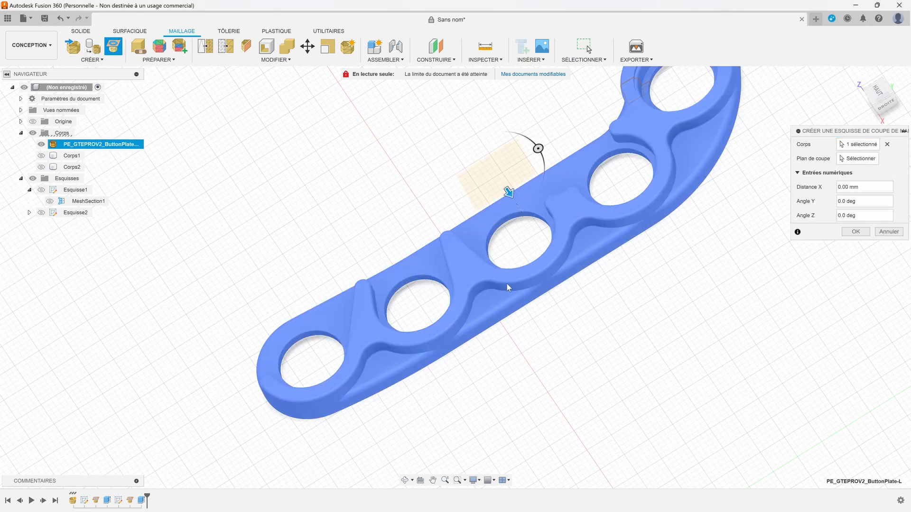
drag(881, 91, 852, 102)
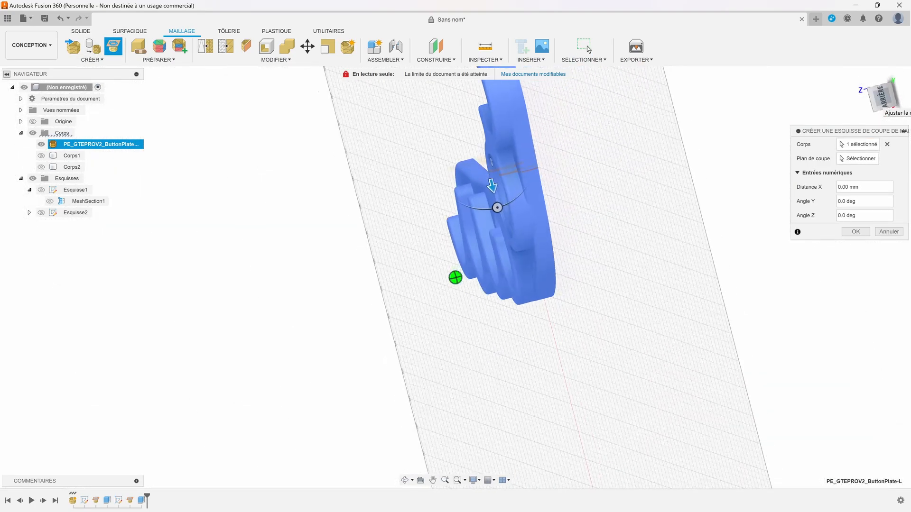
drag(503, 205, 456, 168)
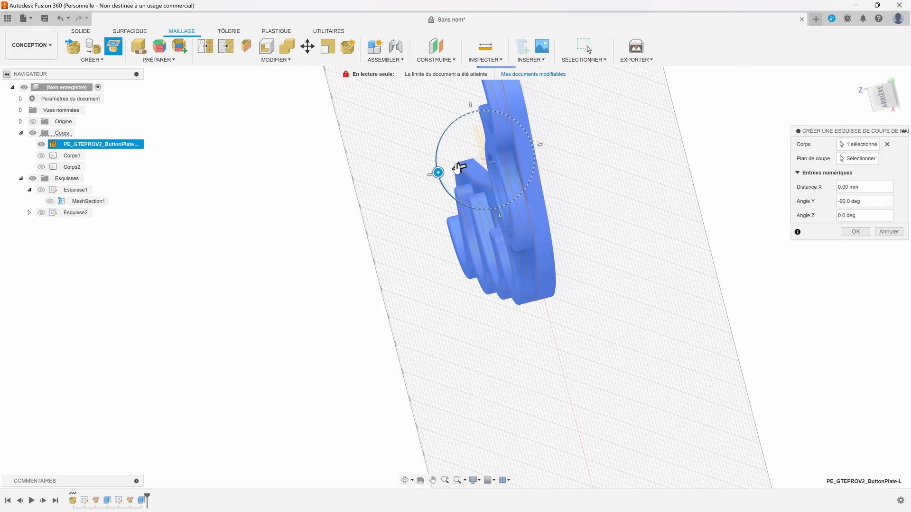
drag(877, 96, 898, 88)
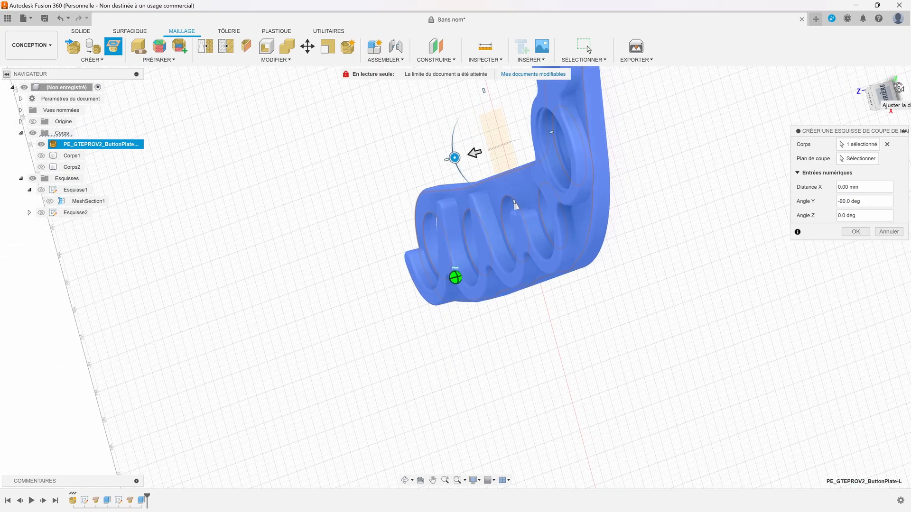
- Offset the section plane by -1.459 mm along X so it cuts near the plate's underside, and create the section sketch
drag(474, 153, 471, 153)
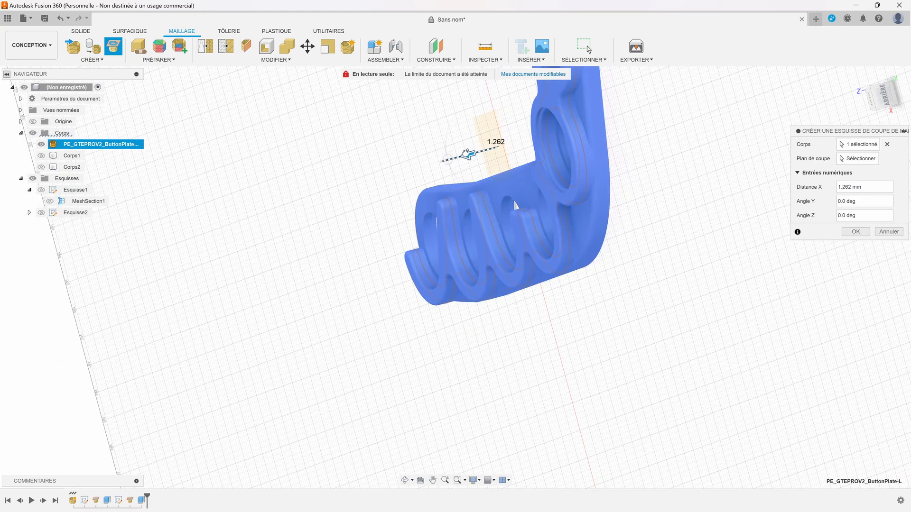
drag(883, 94, 860, 91)
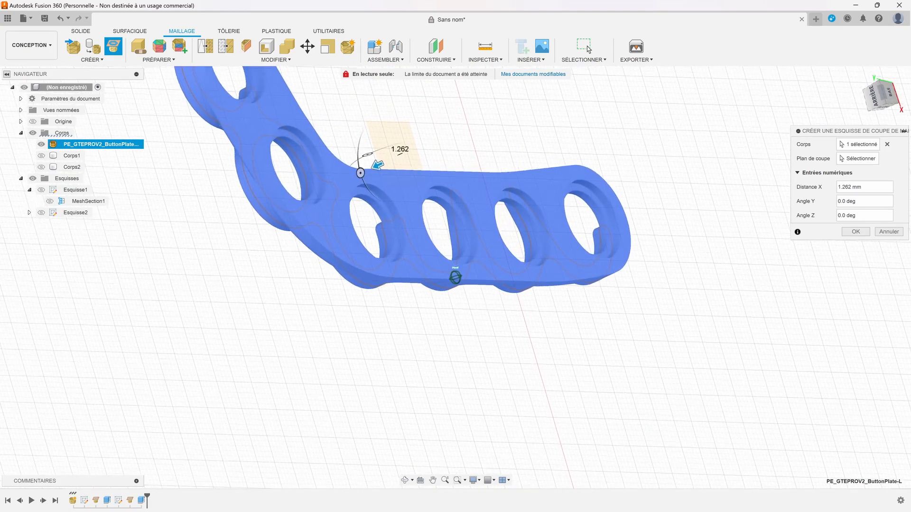
scroll(397, 202, up, 3)
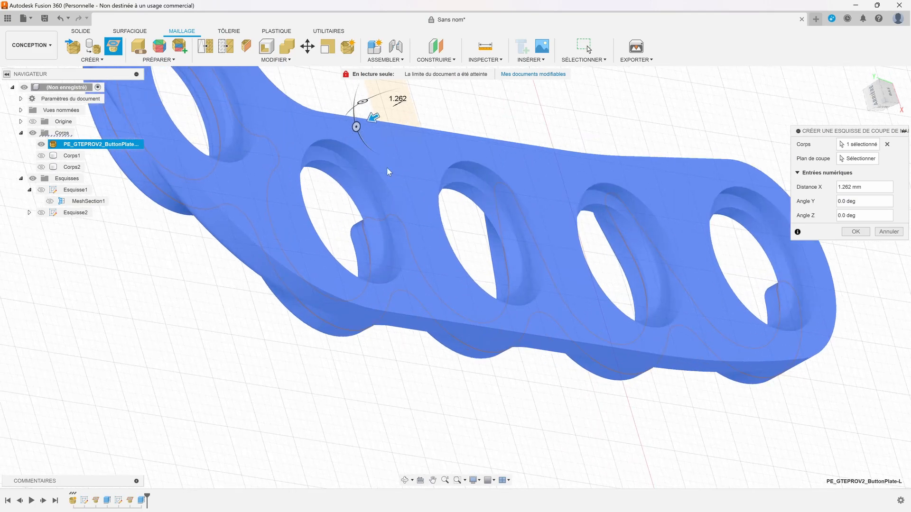
drag(378, 118, 391, 113)
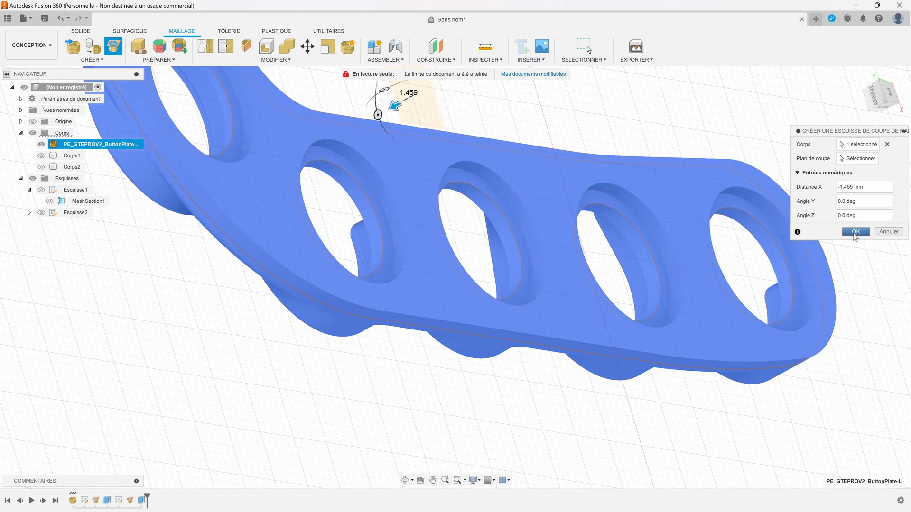
click(856, 231)
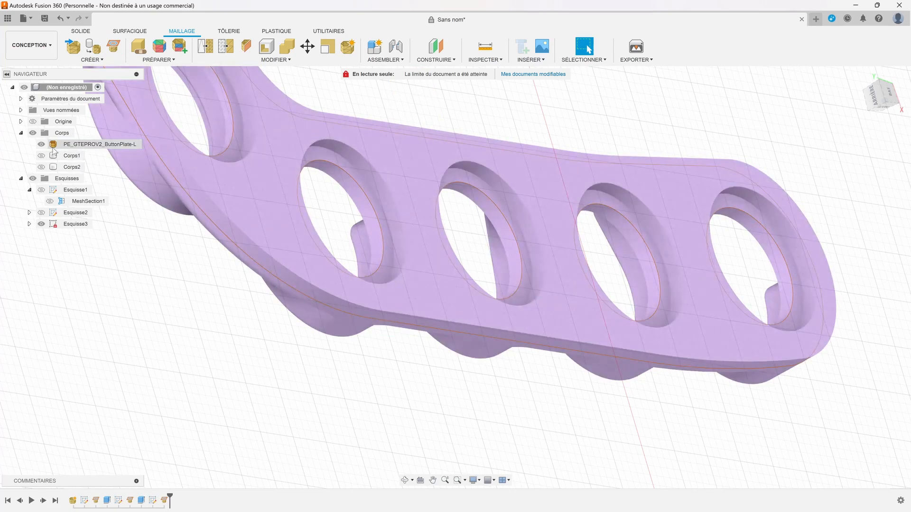
- Hide all bodies, view the section outlines from the top and open the third section sketch, Esquisse3, for editing
click(32, 133)
shift+middle_drag(455, 277, 479, 258)
click(877, 99)
click(890, 79)
scroll(474, 280, down, 5)
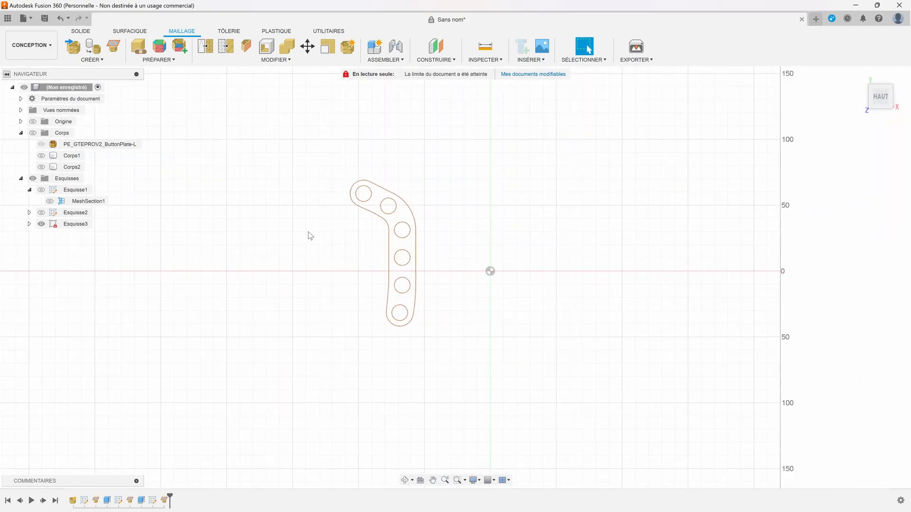
scroll(264, 149, up, 1)
right_click(41, 229)
click(86, 240)
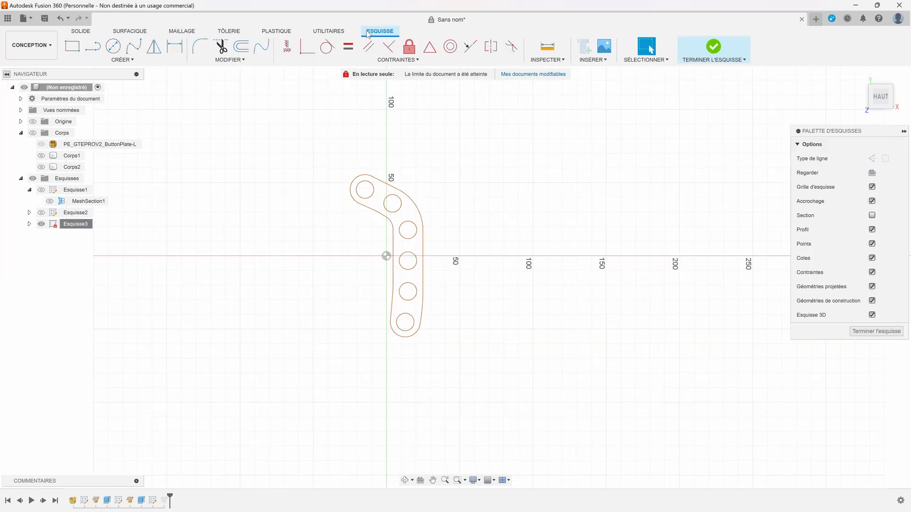
- Fit spline curves with 0.01 mm tolerance to the third mesh section's outer outline, closing them at the start point
click(122, 60)
click(102, 175)
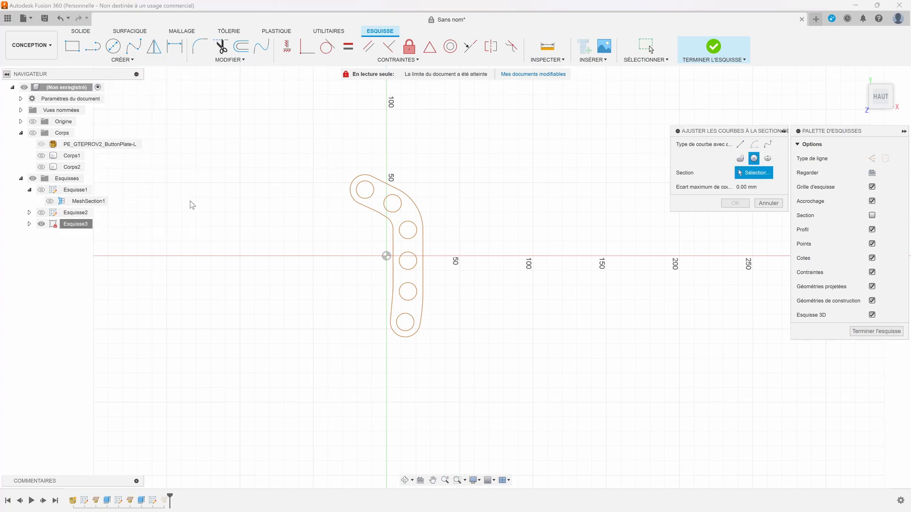
click(315, 158)
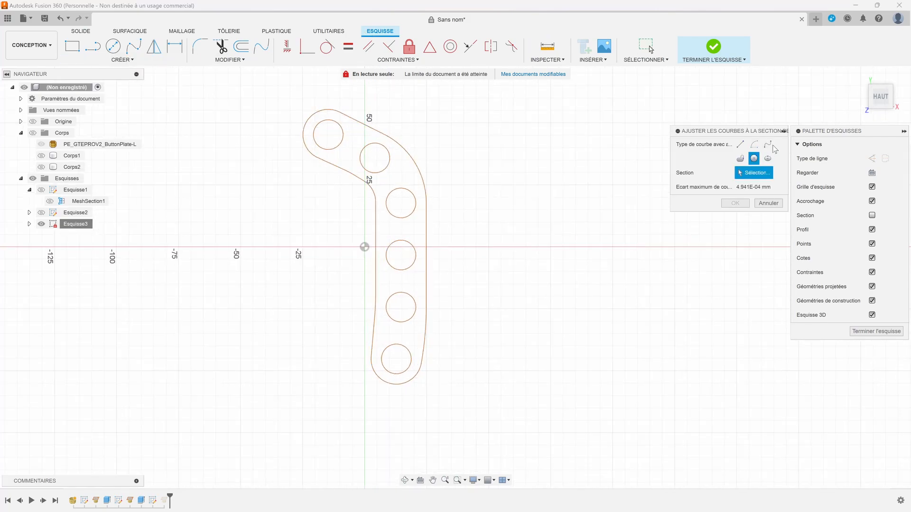
click(767, 145)
click(338, 160)
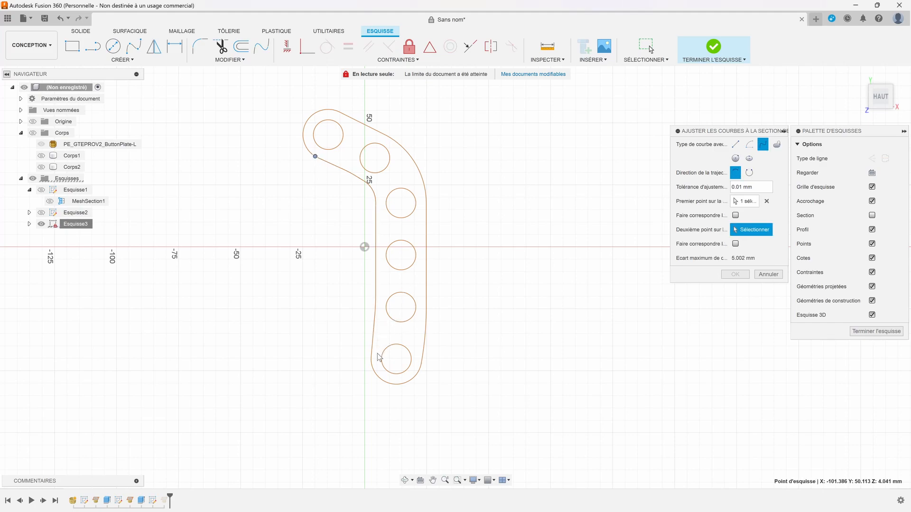
click(422, 359)
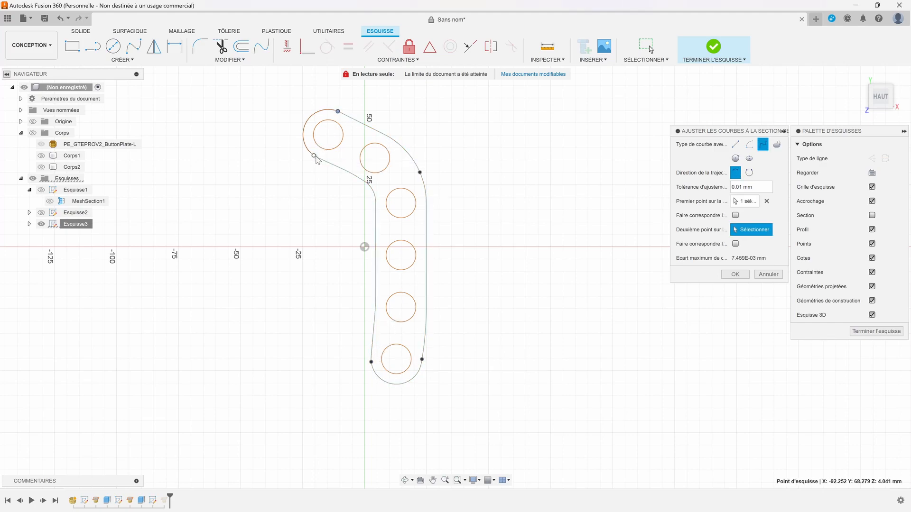
scroll(317, 162, up, 5)
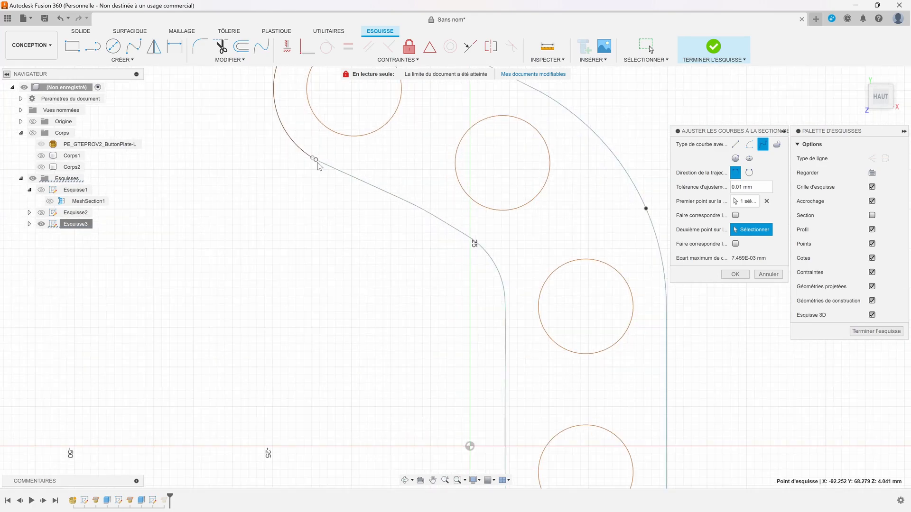
scroll(279, 212, down, 3)
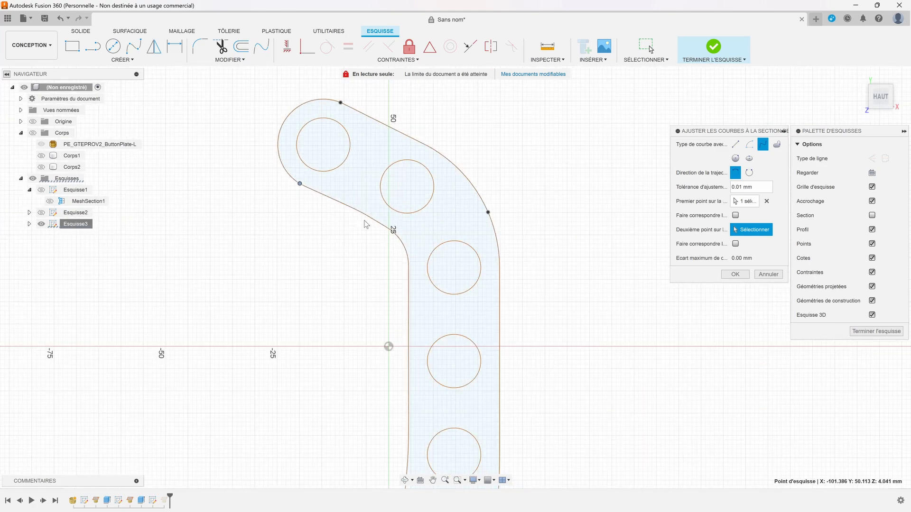
- Fit closed circles to the six round holes of the third mesh section and finish the sketch
click(735, 159)
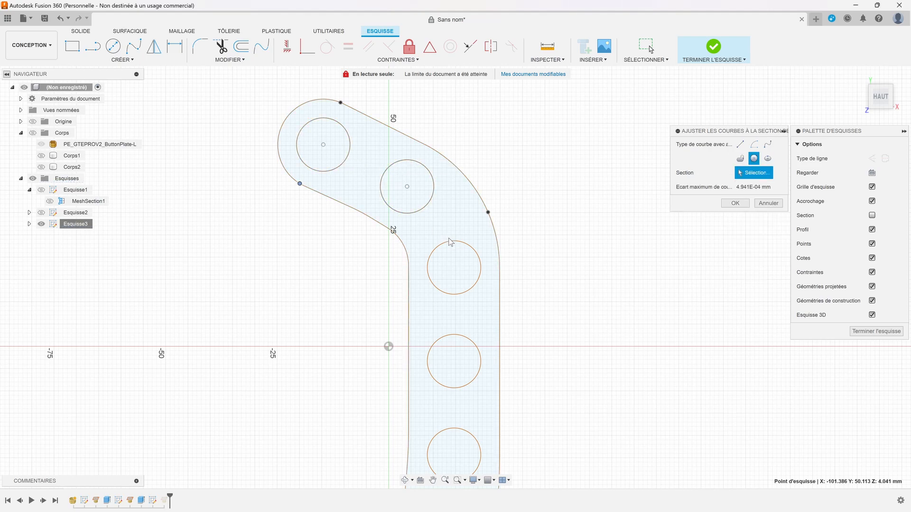
middle_drag(575, 340, 579, 227)
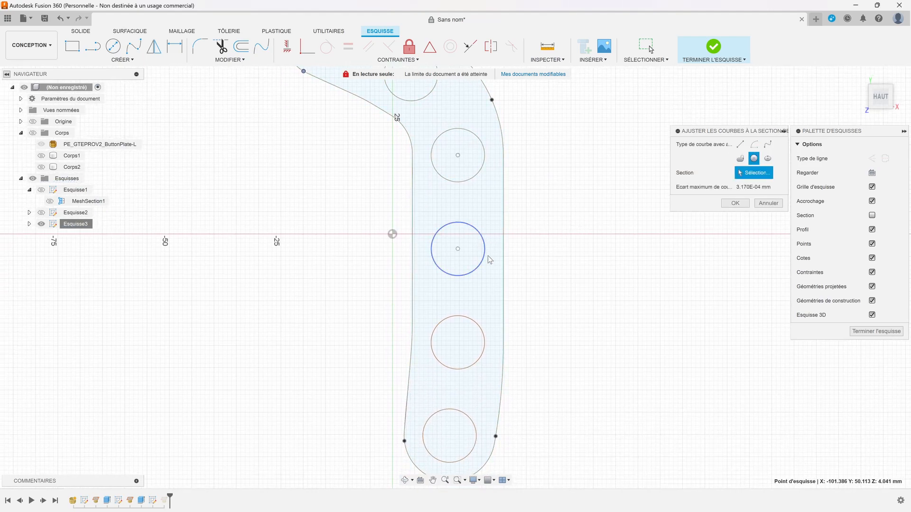
click(474, 444)
click(734, 203)
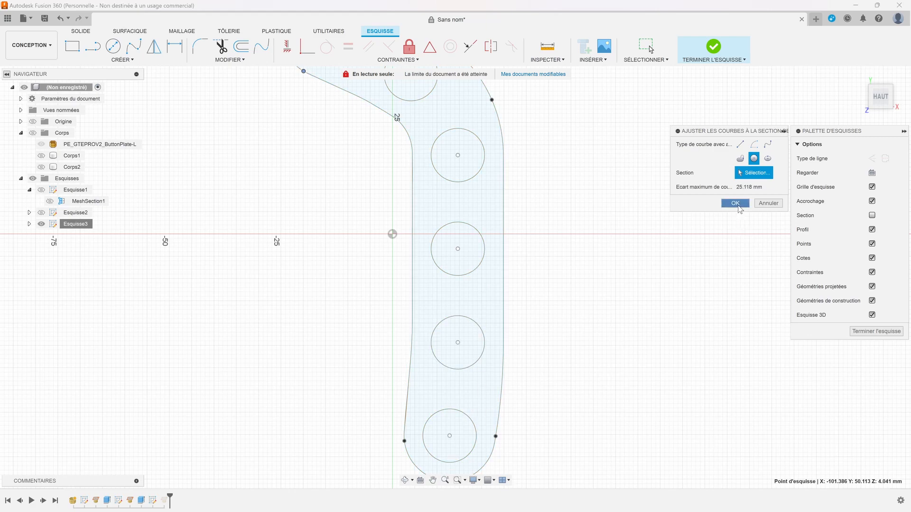
click(875, 331)
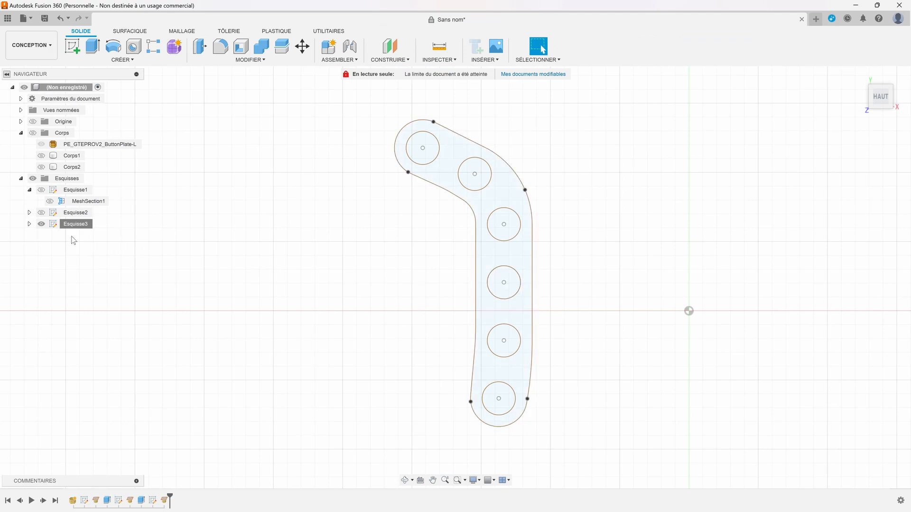
- Hide MeshSection3 and start an extrusion of the third sketch's plate profile, leaving out its six round holes
click(29, 224)
click(50, 235)
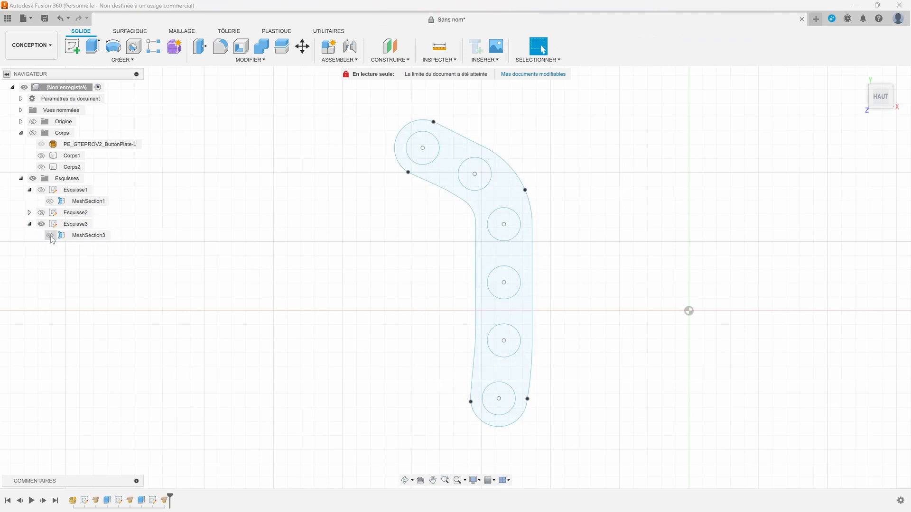
click(485, 197)
key(e)
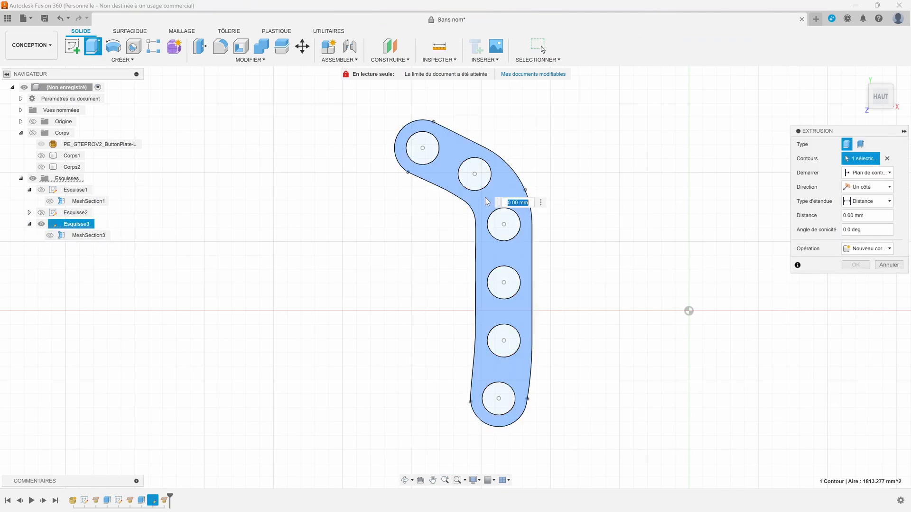
- Show the button plate mesh as reference, keep both solid bodies hidden, and set the profile's extrusion distance to 1.416 mm
drag(884, 87, 881, 71)
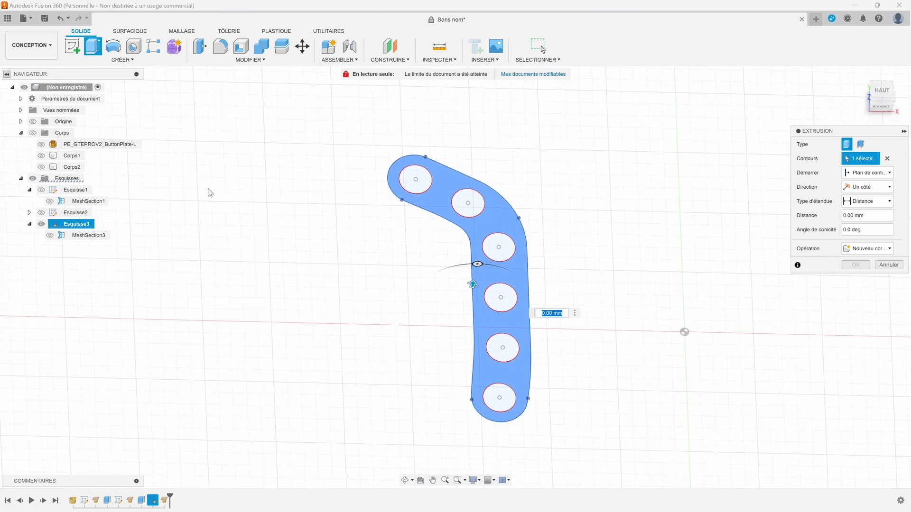
click(42, 144)
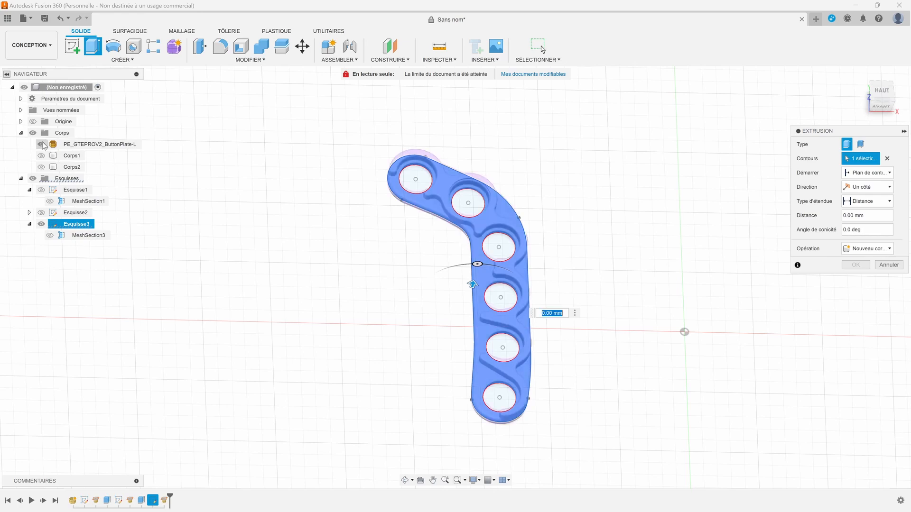
drag(472, 284, 472, 284)
click(41, 166)
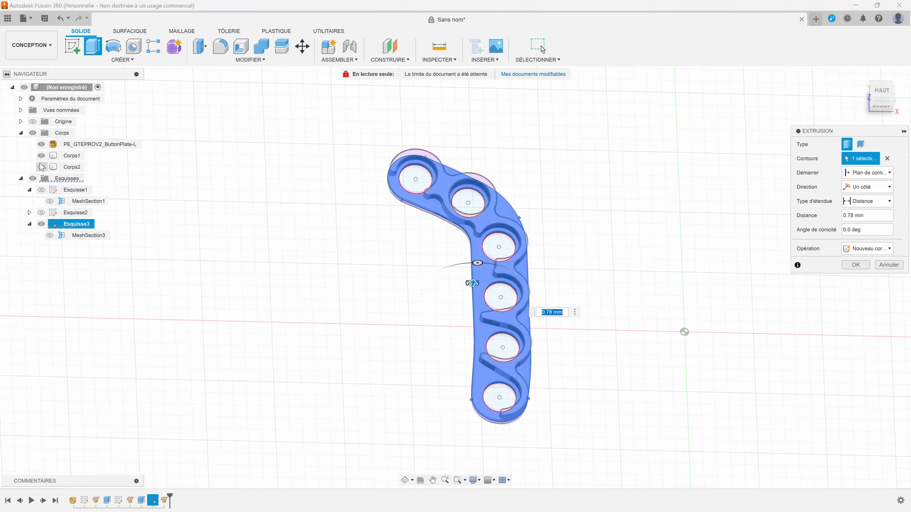
scroll(479, 285, up, 8)
shift+middle_drag(429, 251, 487, 471)
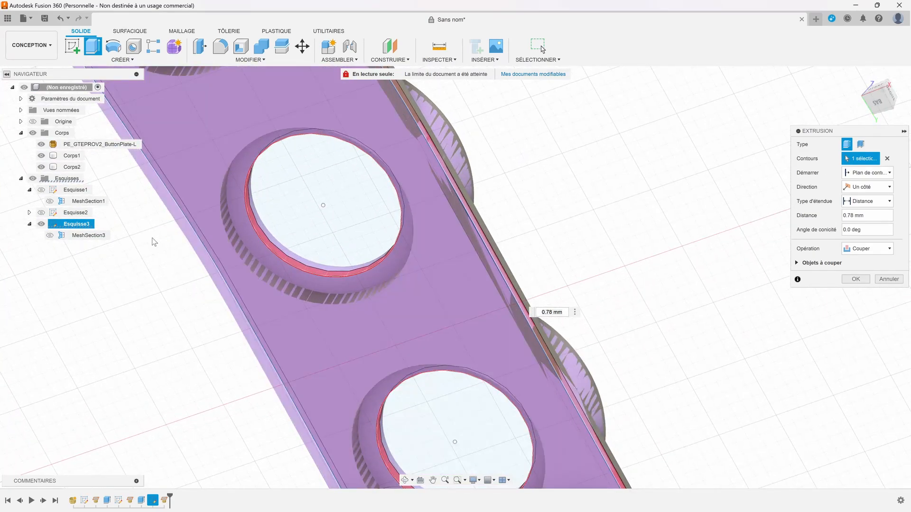
click(41, 156)
click(41, 167)
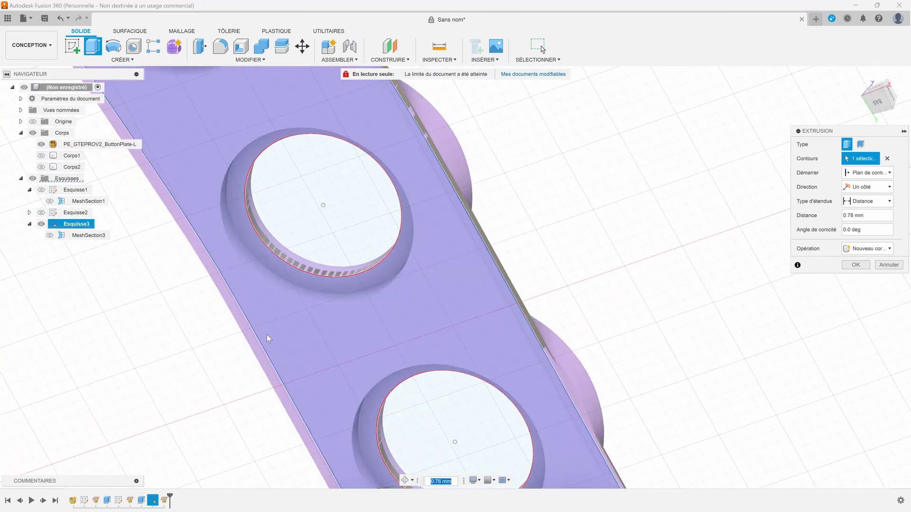
mouse_move(876, 101)
mouse_down()
mouse_move(870, 122)
mouse_move(854, 118)
mouse_up()
drag(424, 378, 430, 373)
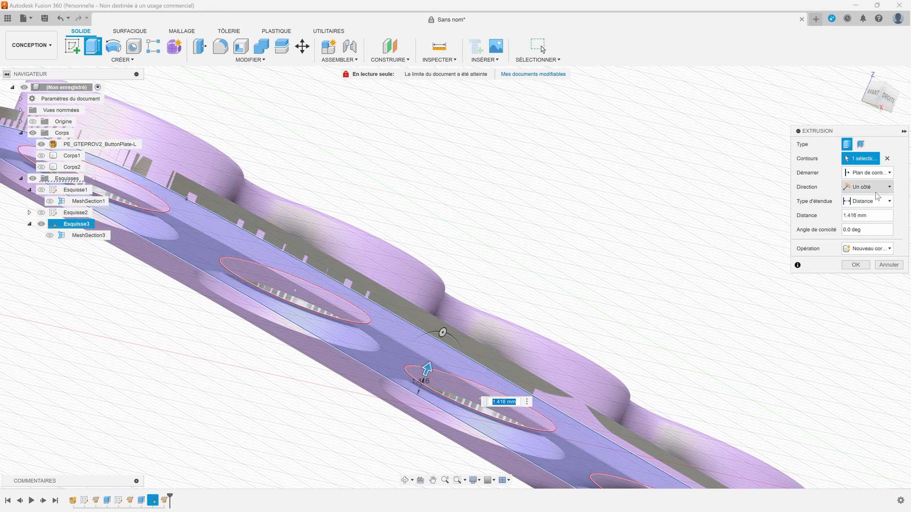
- Make the extrusion two-sided and extend its second side 0.055 mm towards the mesh's underside
click(888, 186)
click(860, 205)
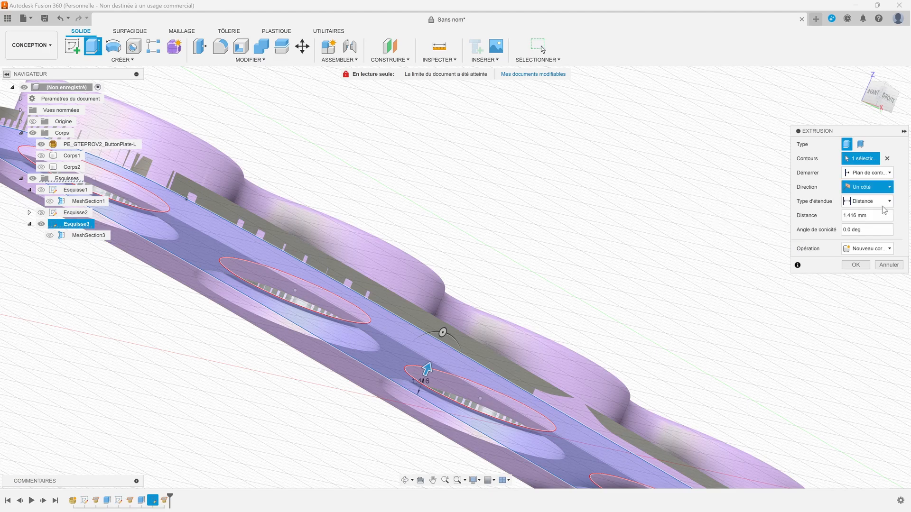
click(885, 101)
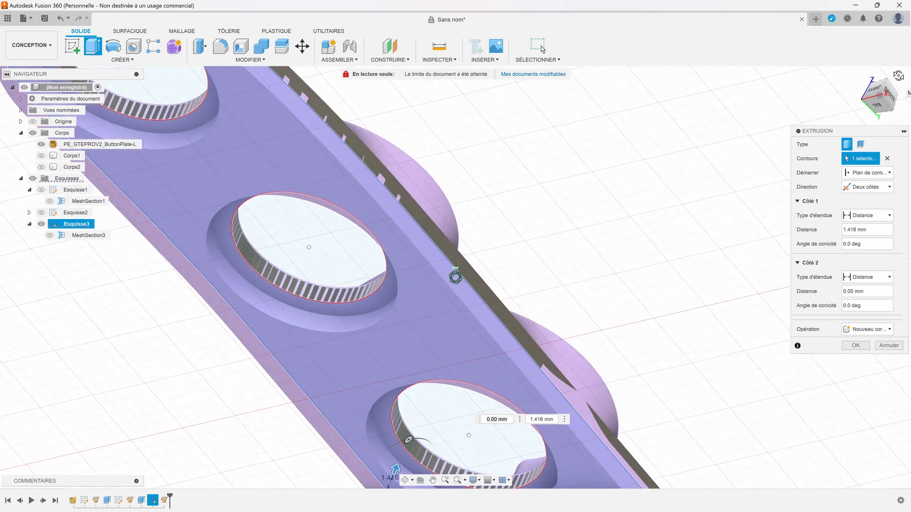
scroll(330, 300, down, 4)
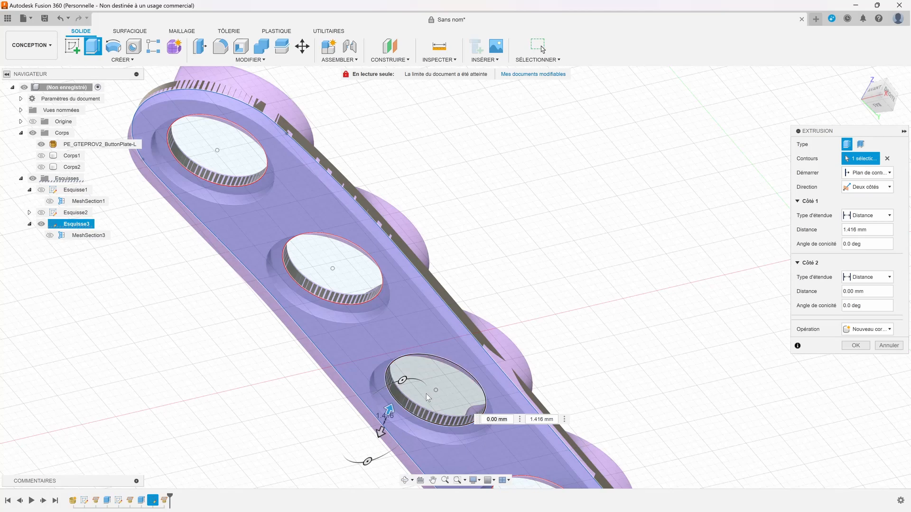
scroll(338, 283, up, 8)
mouse_move(305, 295)
mouse_down()
mouse_move(306, 286)
mouse_move(315, 297)
mouse_move(309, 283)
mouse_move(313, 304)
mouse_up()
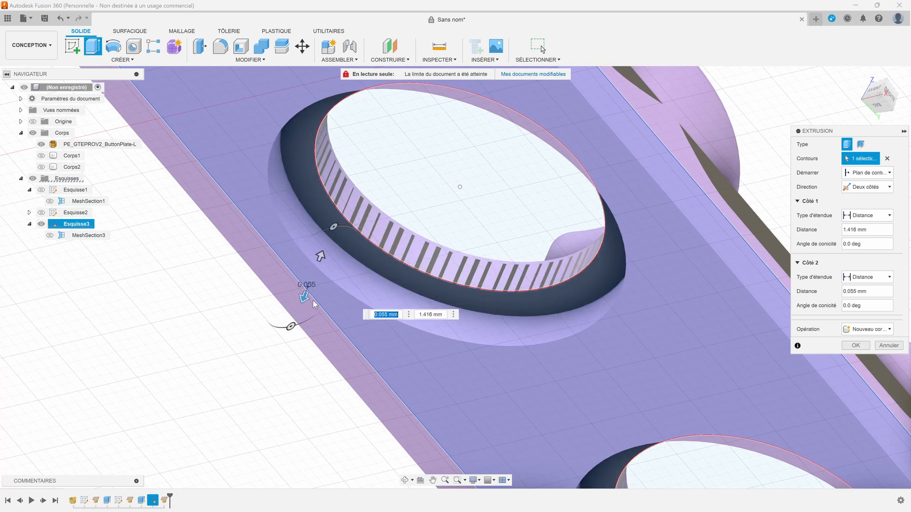
- Show Corps1 and Corps2, hide the mesh, and complete the two-sided extrusion with the Join operation
click(41, 155)
click(42, 167)
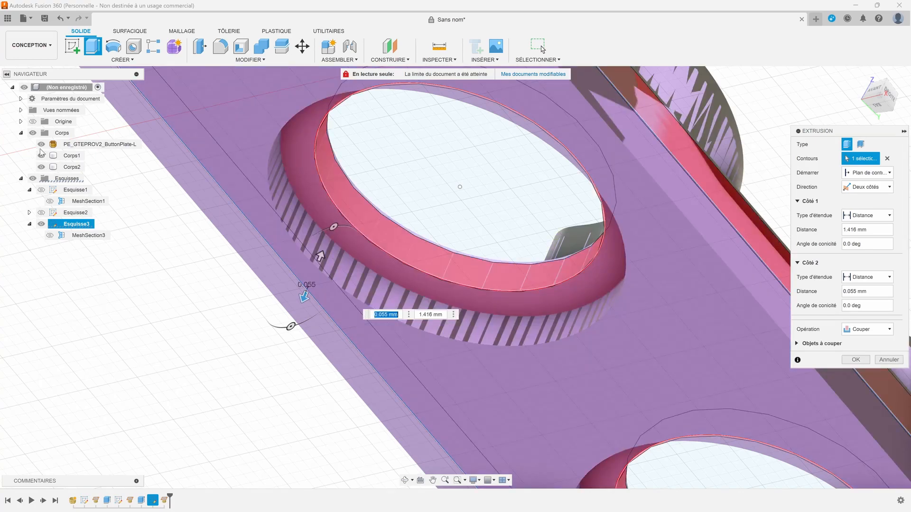
click(42, 145)
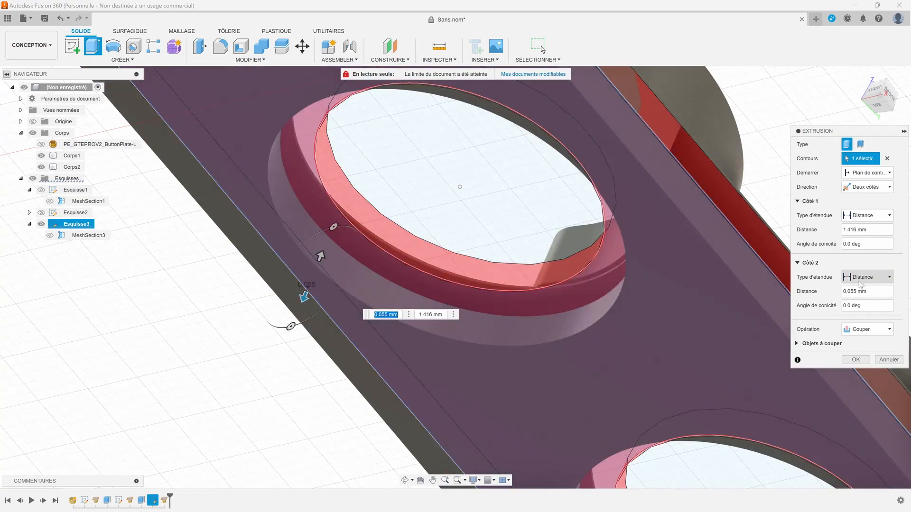
click(867, 329)
click(862, 344)
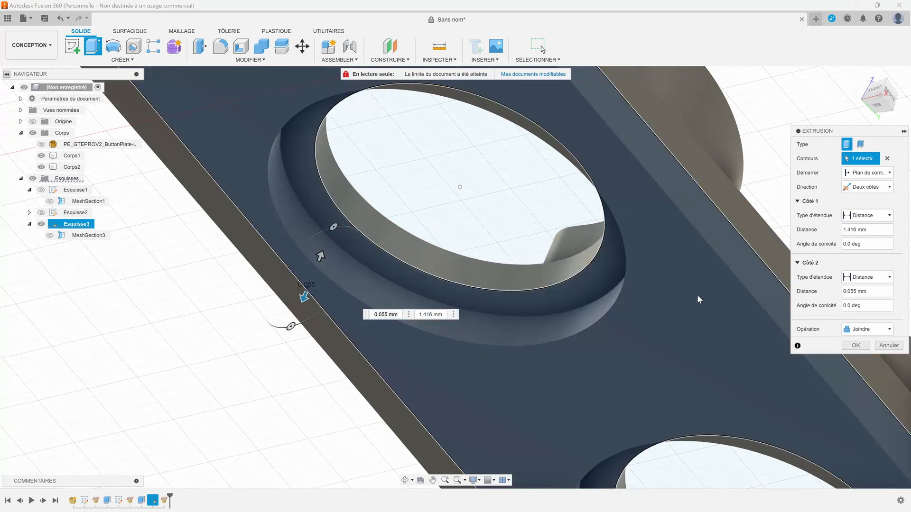
scroll(549, 252, down, 5)
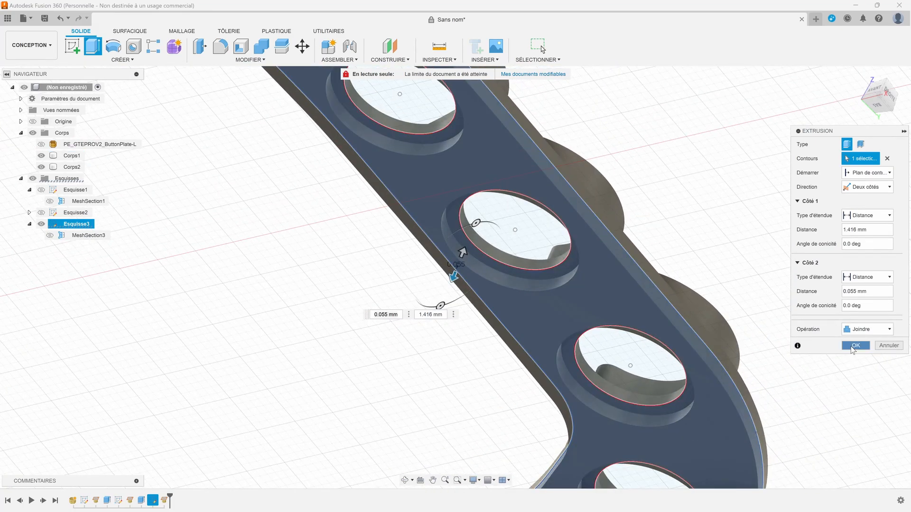
click(855, 346)
- Examine from several angles how the plate and the raised ribs meet around the round holes
drag(877, 98, 861, 128)
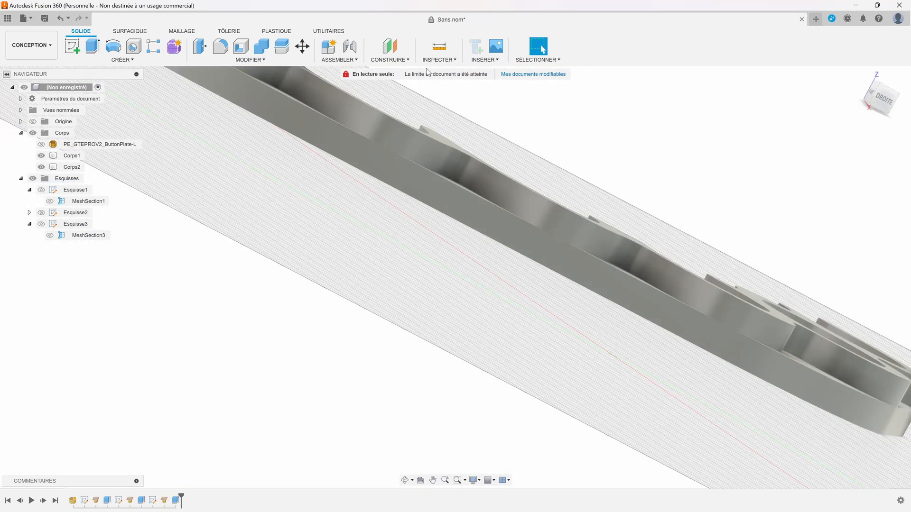
click(438, 61)
click(437, 71)
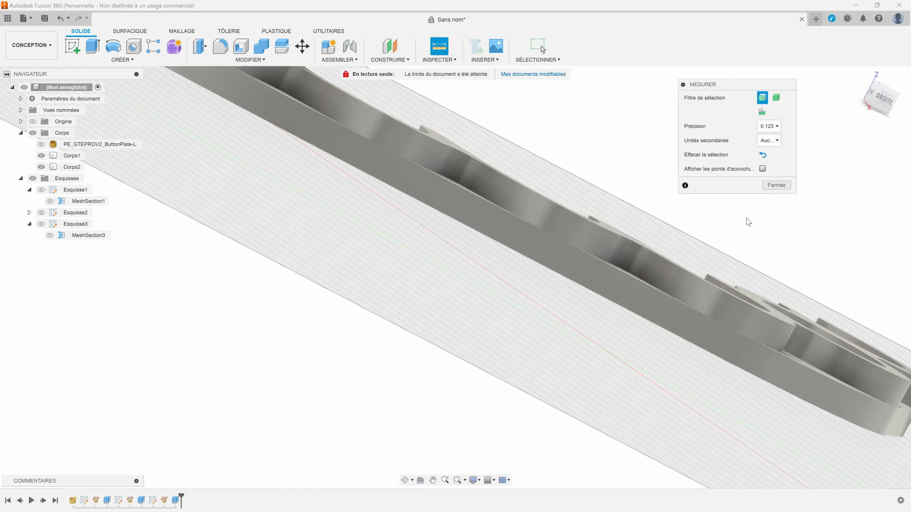
click(776, 184)
scroll(587, 208, down, 2)
drag(877, 113, 870, 136)
scroll(503, 241, up, 4)
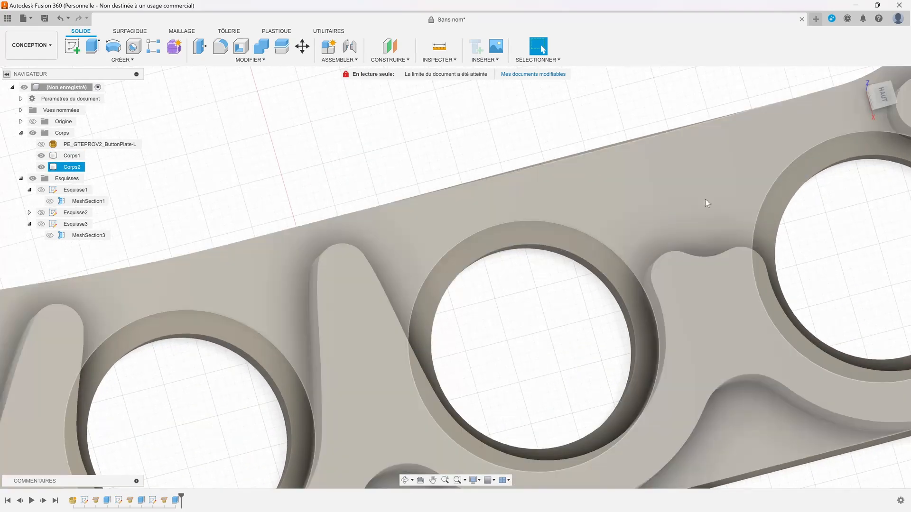
drag(872, 95, 853, 92)
scroll(384, 218, down, 5)
scroll(332, 247, up, 5)
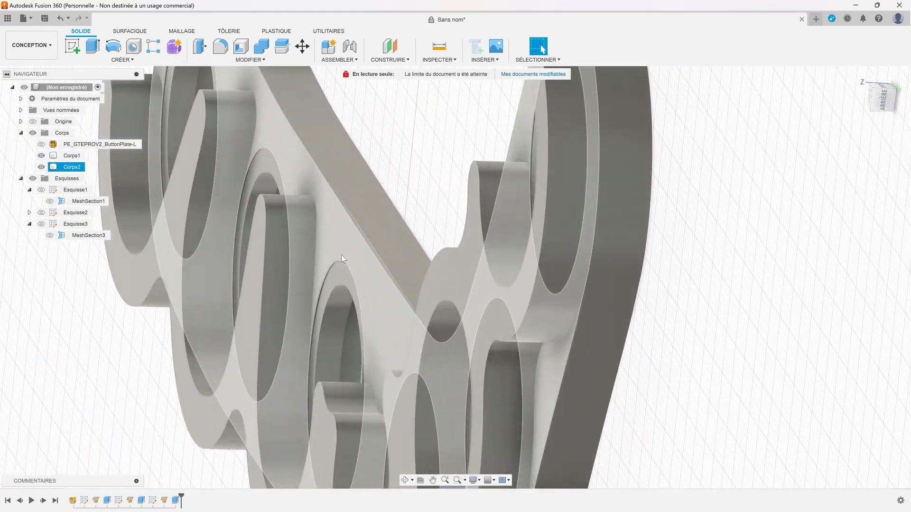
scroll(339, 266, up, 3)
scroll(338, 274, down, 3)
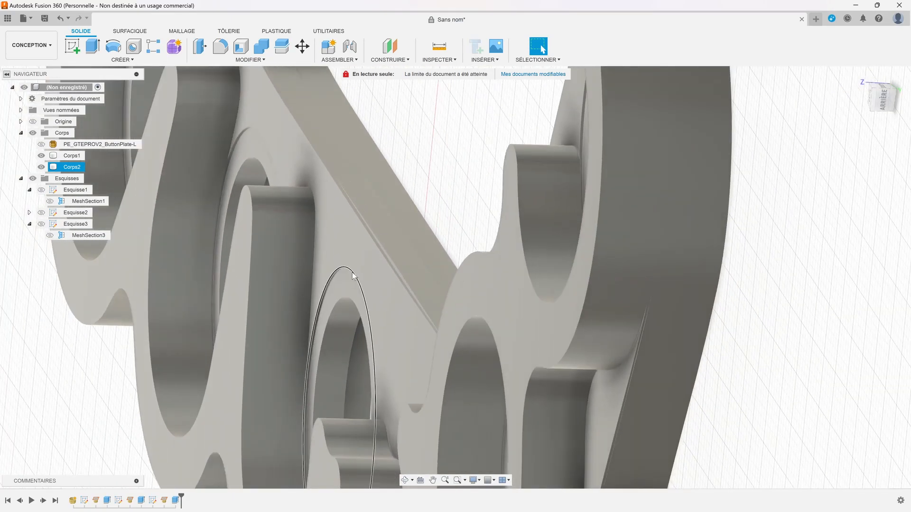
- Edit the two-sided plate extrusion and set its first side's distance to 1.55 mm
click(345, 283)
right_click(345, 284)
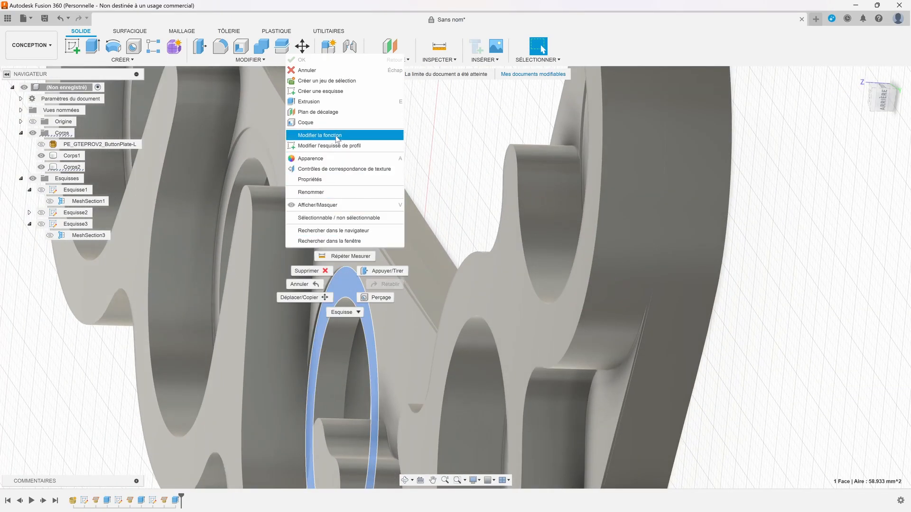
click(319, 138)
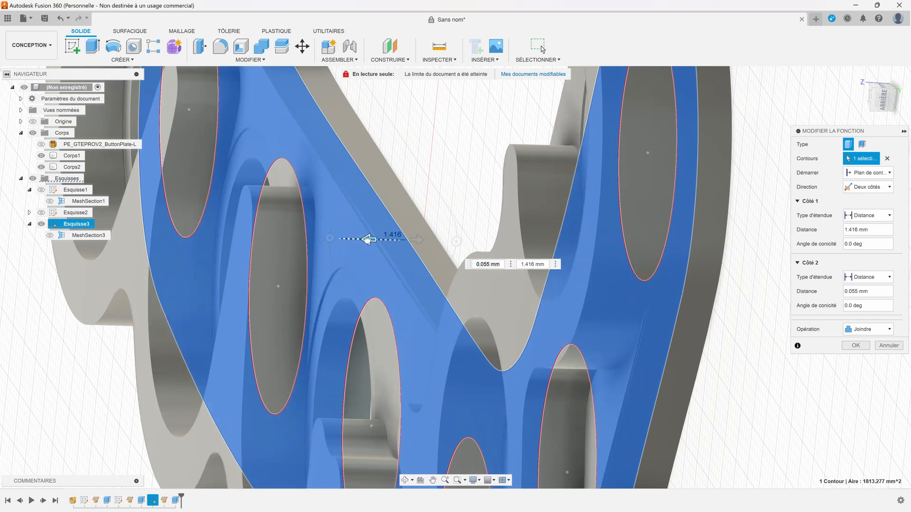
drag(366, 239, 365, 240)
scroll(332, 292, up, 4)
scroll(337, 293, down, 8)
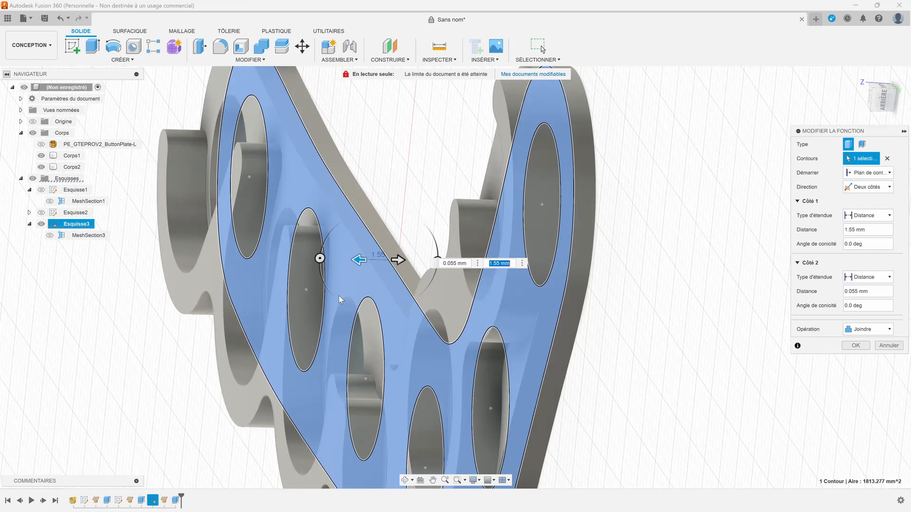
click(854, 346)
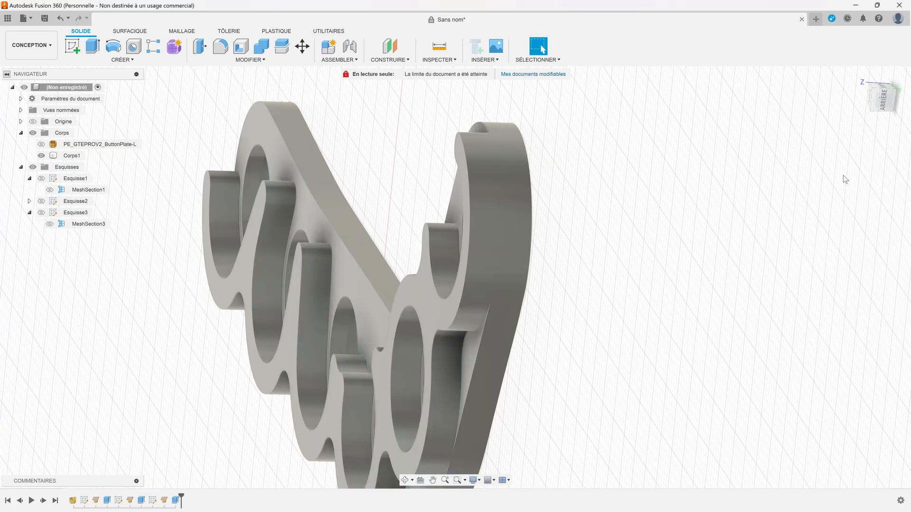
- Examine the solid plate from above and at an angle, closing the notification that covers the view
mouse_move(883, 102)
mouse_down()
mouse_move(900, 96)
mouse_move(875, 106)
mouse_up()
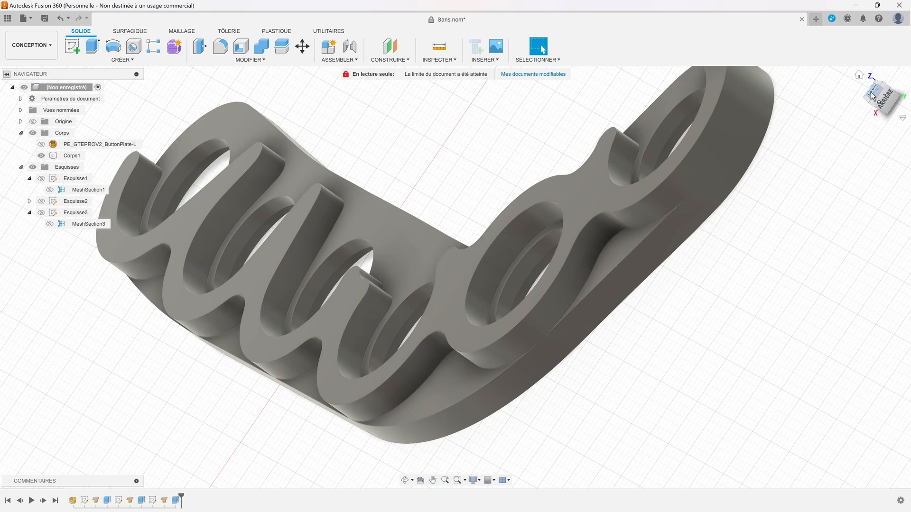
click(871, 93)
click(894, 77)
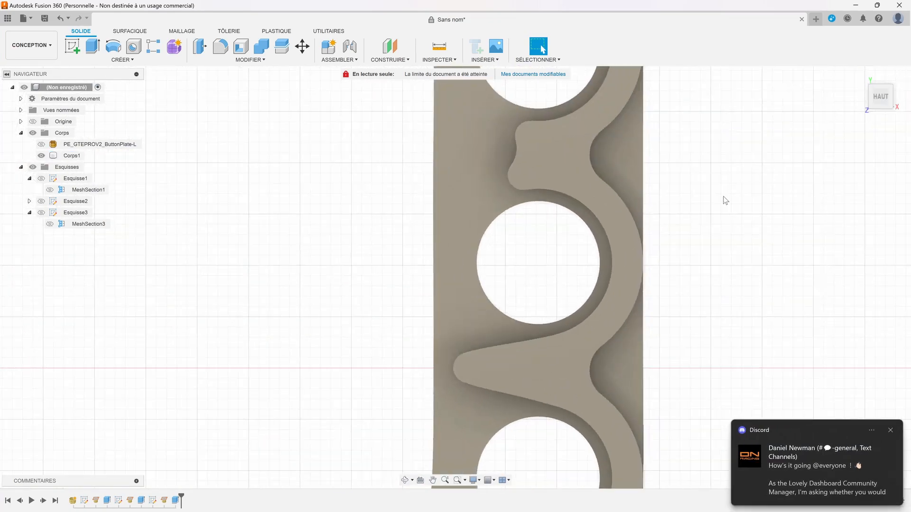
scroll(698, 226, down, 4)
click(890, 430)
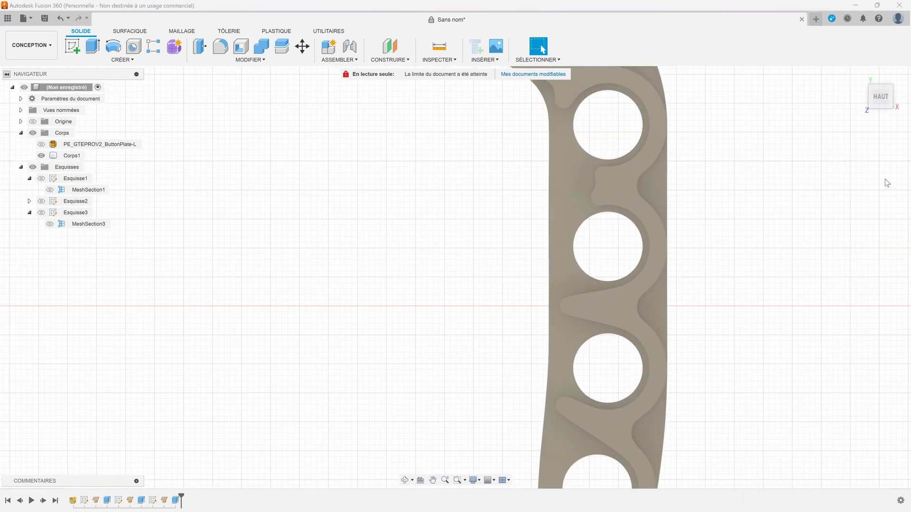
scroll(705, 282, down, 5)
middle_drag(778, 302, 643, 312)
shift+middle_drag(455, 277, 486, 319)
scroll(431, 319, up, 5)
scroll(434, 315, down, 3)
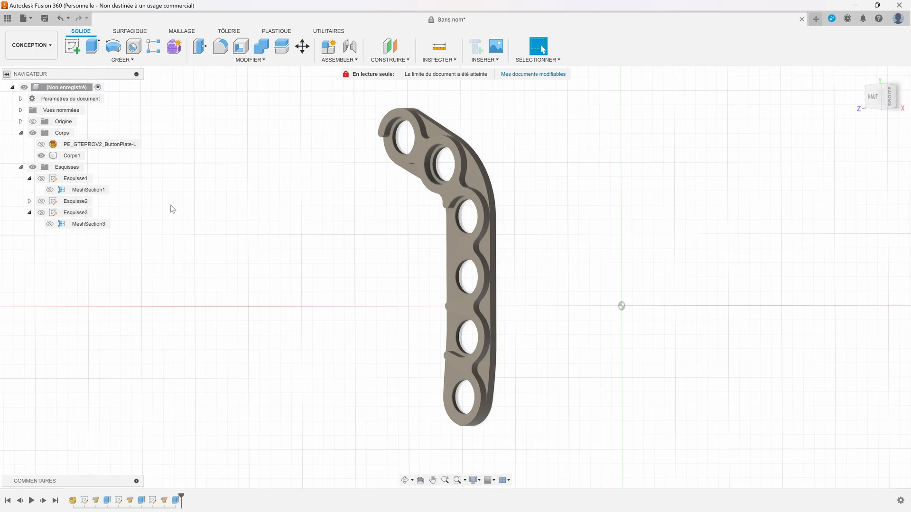
scroll(285, 183, up, 1)
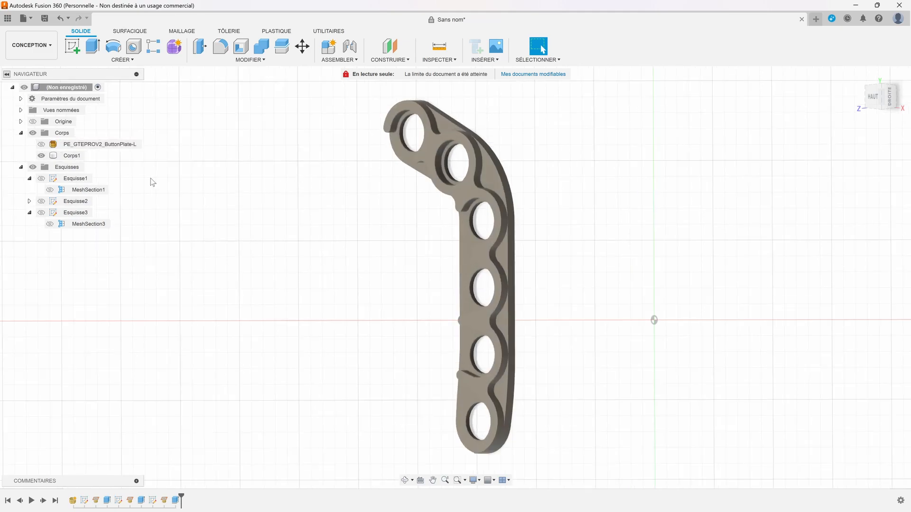
- Show the original mesh, hide Corps1, and examine the mesh's rounded rib and hole edges up close
click(41, 144)
click(42, 156)
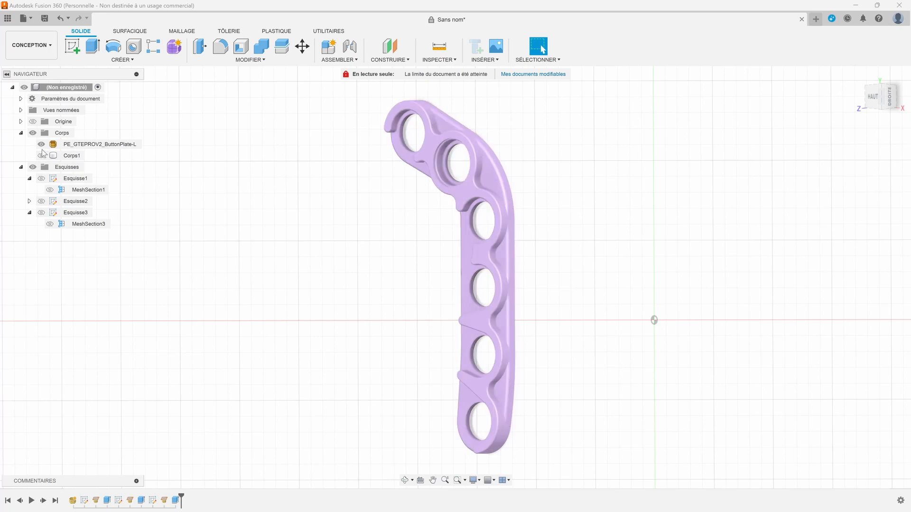
click(90, 144)
scroll(425, 153, up, 2)
scroll(425, 153, up, 3)
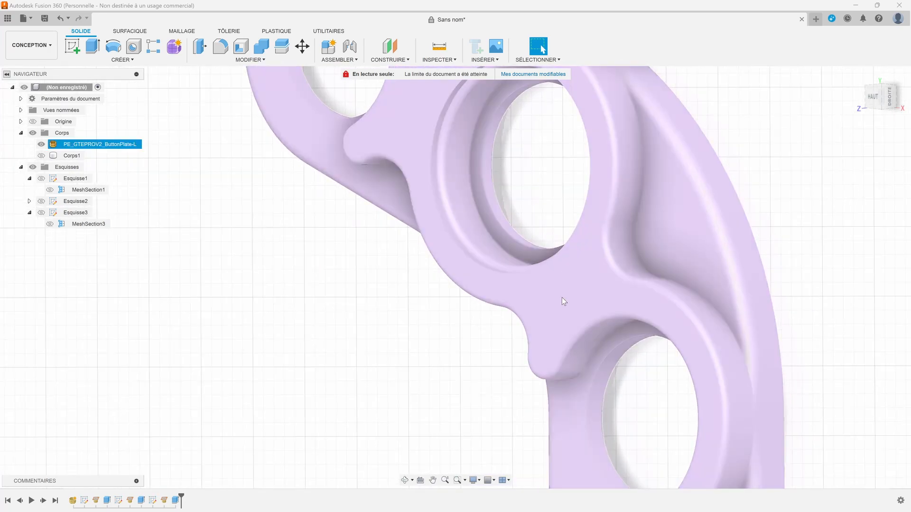
click(288, 230)
scroll(348, 248, down, 5)
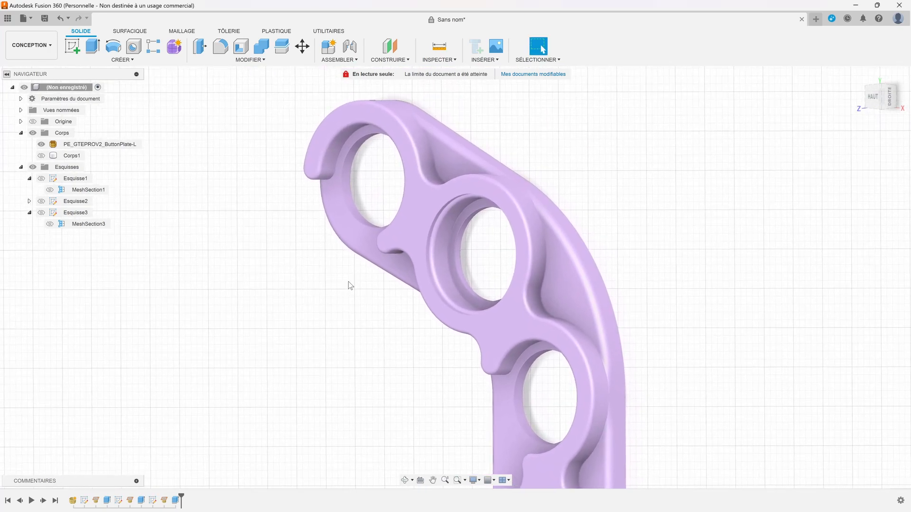
click(459, 247)
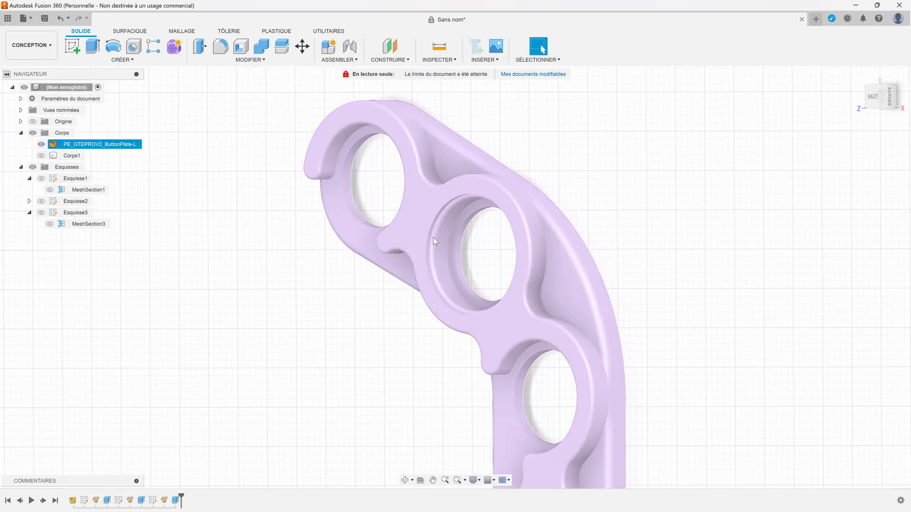
key(Escape)
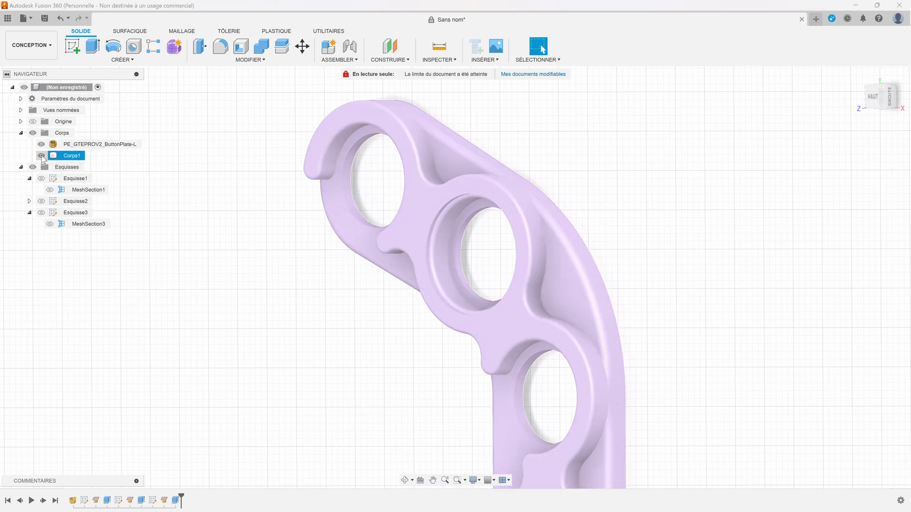
- Compare the solid Corps1 with the mesh around the ribs and holes by alternating their visibility, ending with only the mesh shown
click(41, 156)
click(42, 145)
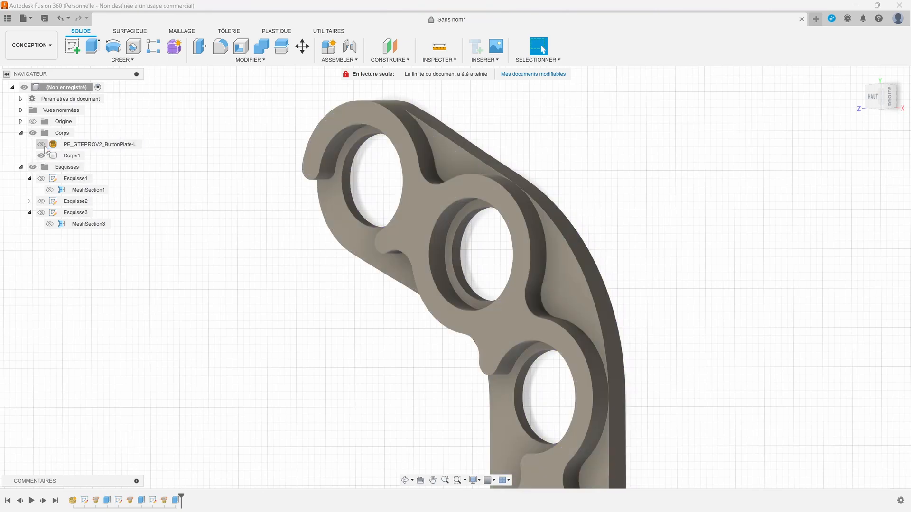
click(41, 144)
click(42, 155)
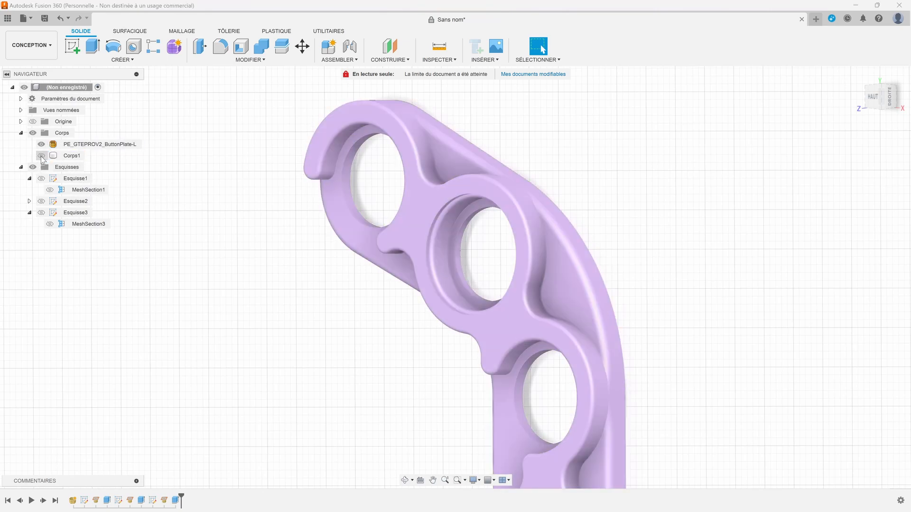
scroll(266, 257, down, 5)
middle_drag(284, 280, 337, 197)
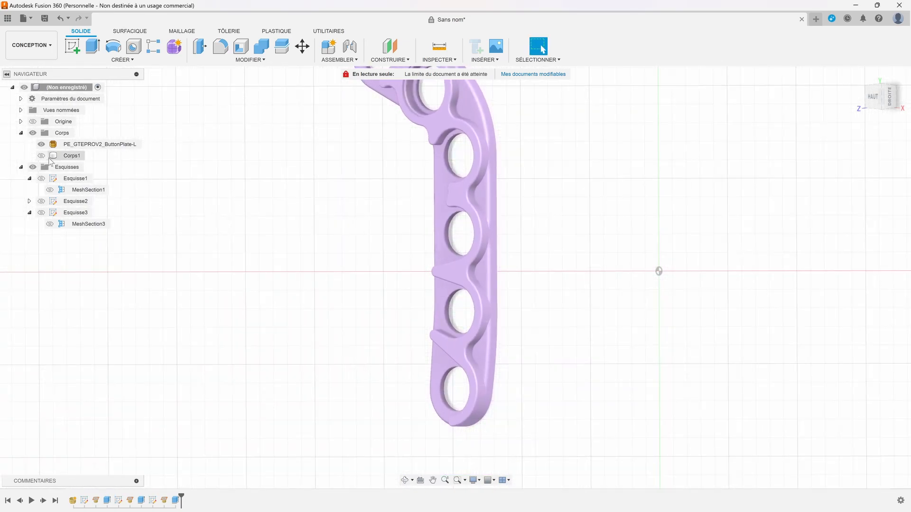
- Show Corps1, hide the mesh, and examine the solid plate and its holes from the underside and from above
click(41, 156)
click(42, 144)
click(41, 145)
click(41, 144)
drag(883, 98, 821, 111)
scroll(434, 345, up, 5)
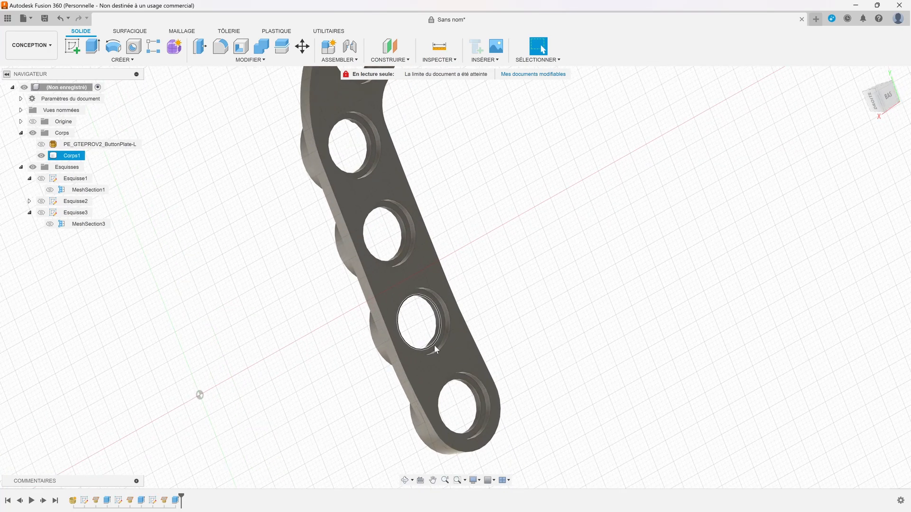
scroll(483, 347, down, 5)
middle_drag(550, 197, 528, 305)
scroll(443, 136, up, 6)
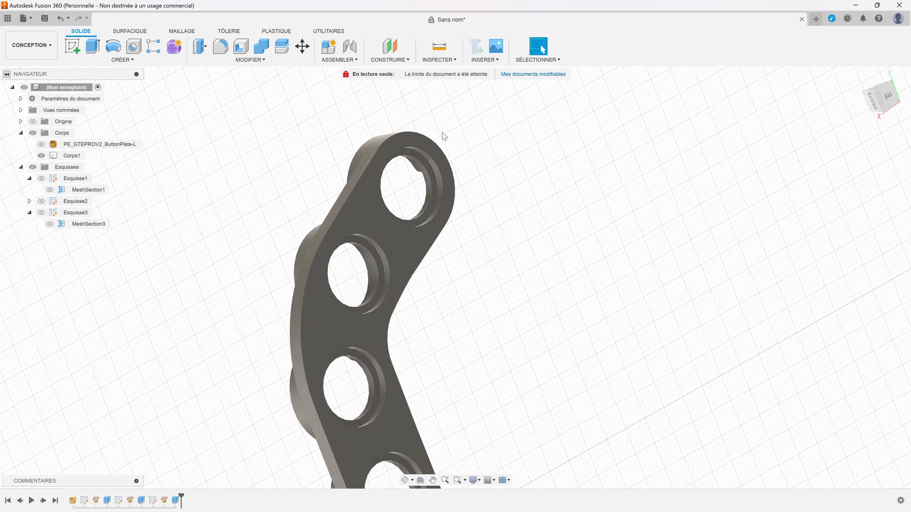
scroll(475, 159, down, 5)
shift+middle_drag(628, 157, 760, 419)
drag(874, 94, 875, 102)
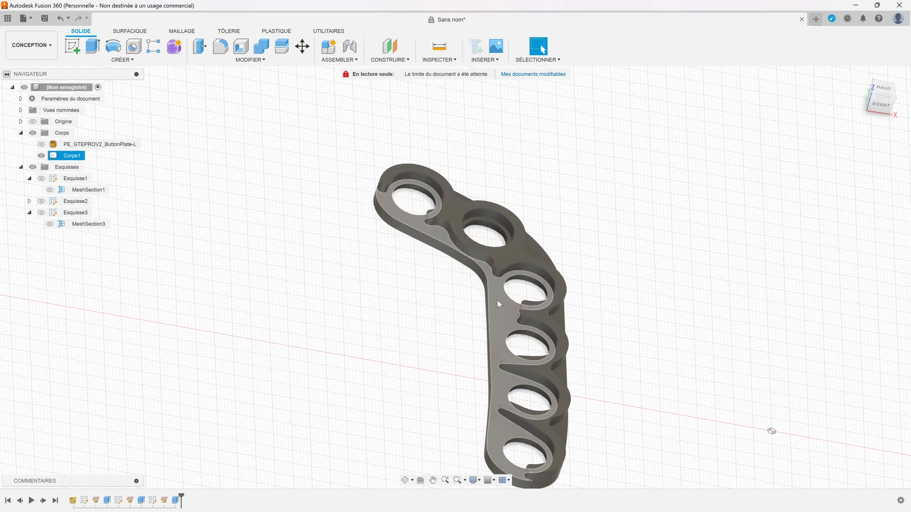
middle_drag(680, 285, 647, 254)
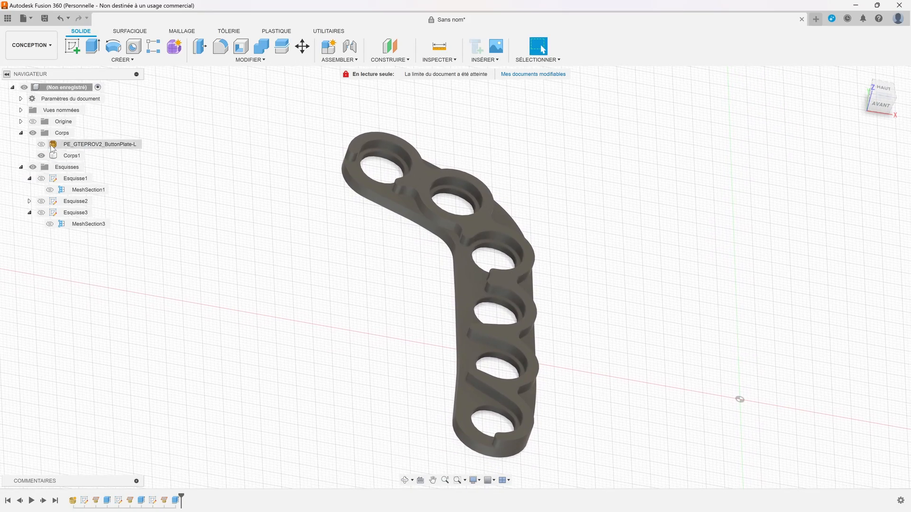
- Show the mesh in place of Corps1 and examine its rounded outer and rib edges near the bend up close
click(42, 144)
click(41, 155)
scroll(328, 225, up, 2)
middle_drag(416, 271, 382, 189)
scroll(375, 164, down, 4)
middle_drag(412, 144, 373, 326)
scroll(360, 329, up, 5)
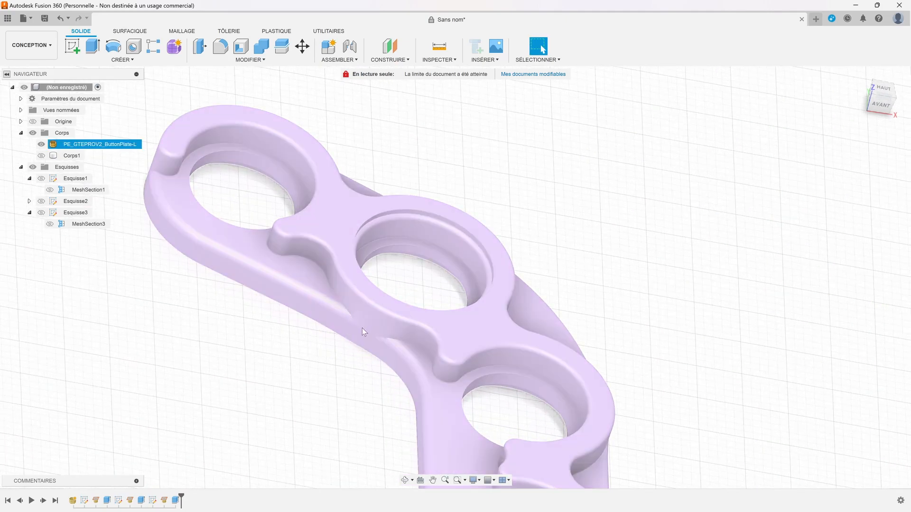
scroll(363, 329, up, 5)
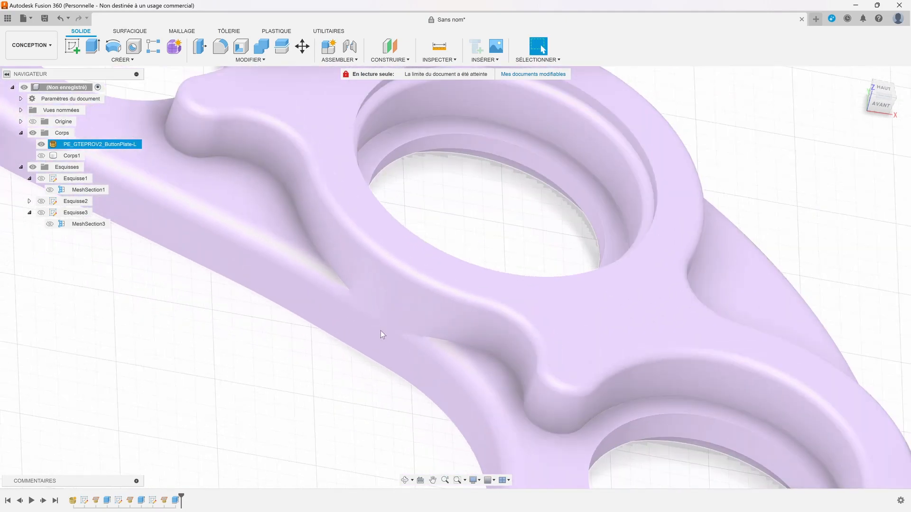
scroll(383, 334, down, 10)
- Show Corps1 again and hide the PE_GTEPROV2_ButtonPlate-L mesh
click(41, 155)
click(41, 145)
scroll(394, 335, up, 3)
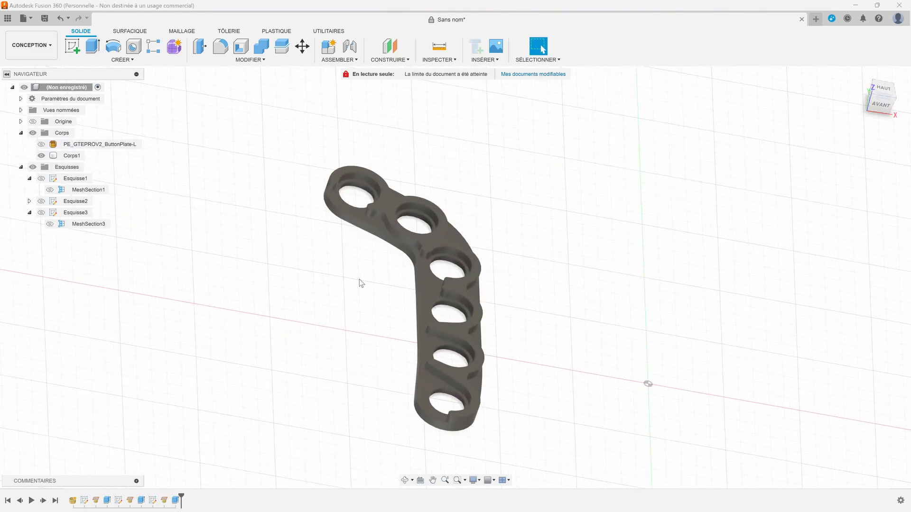
key(a)
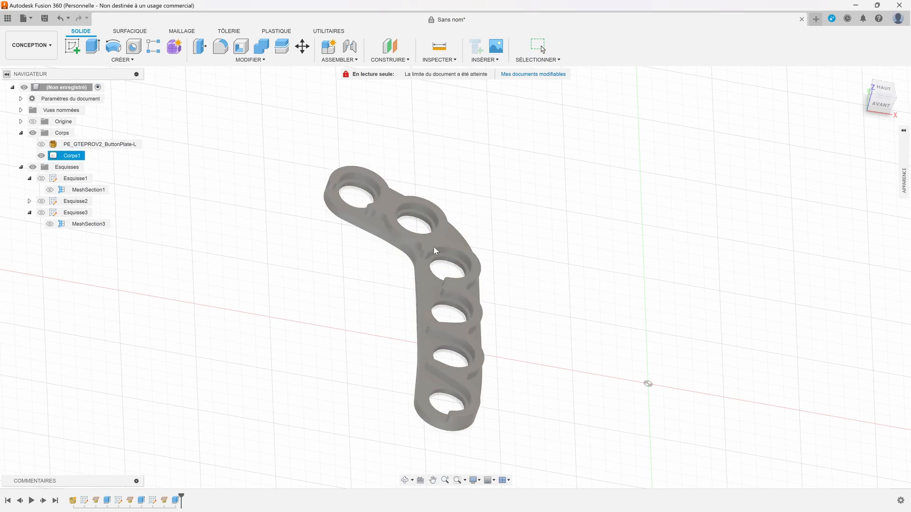
click(69, 154)
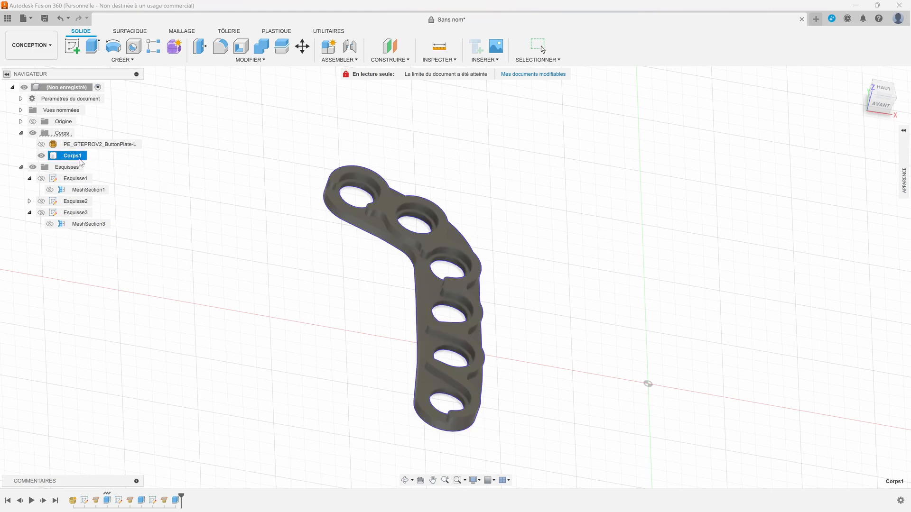
click(211, 181)
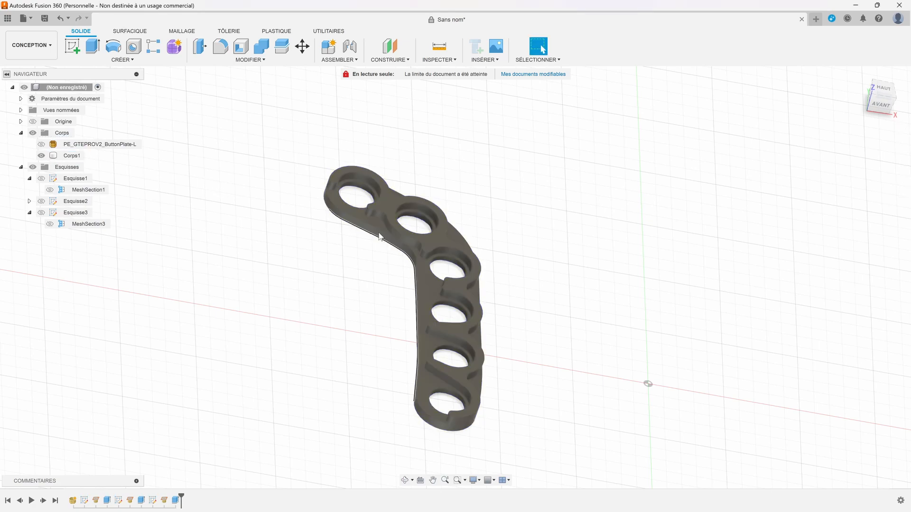
middle_drag(573, 278, 603, 228)
scroll(377, 195, up, 3)
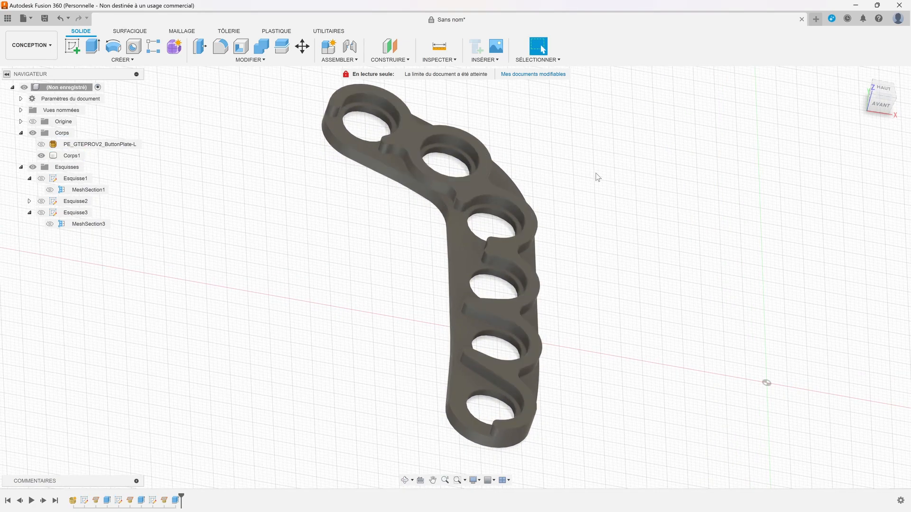
middle_drag(590, 176, 565, 218)
click(883, 88)
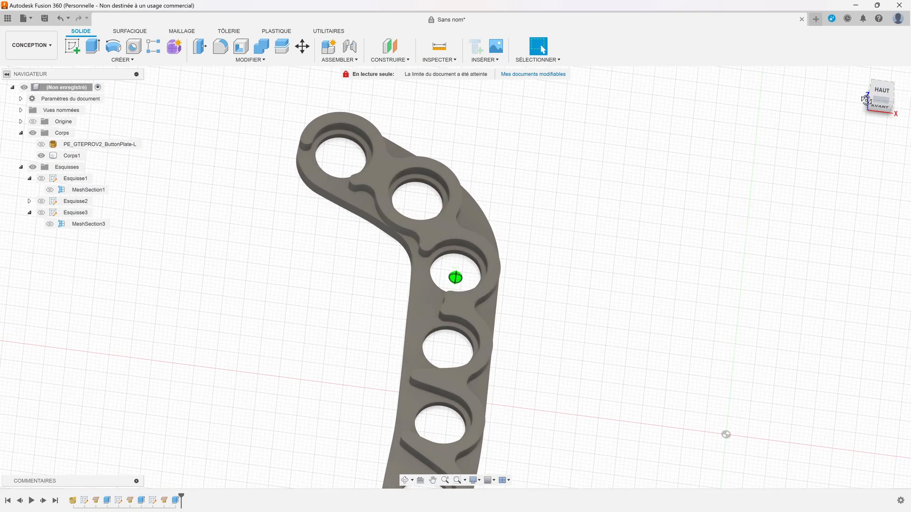
click(387, 213)
click(220, 46)
click(263, 160)
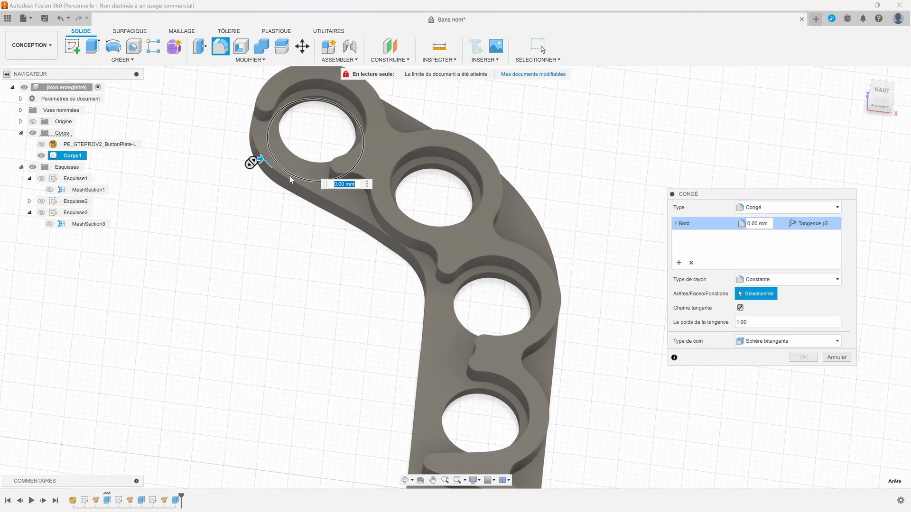
key(Escape)
- Start a constant-radius fillet and select the base plate's upper outline edges along the inner bend, the lower end and the outer side
click(221, 46)
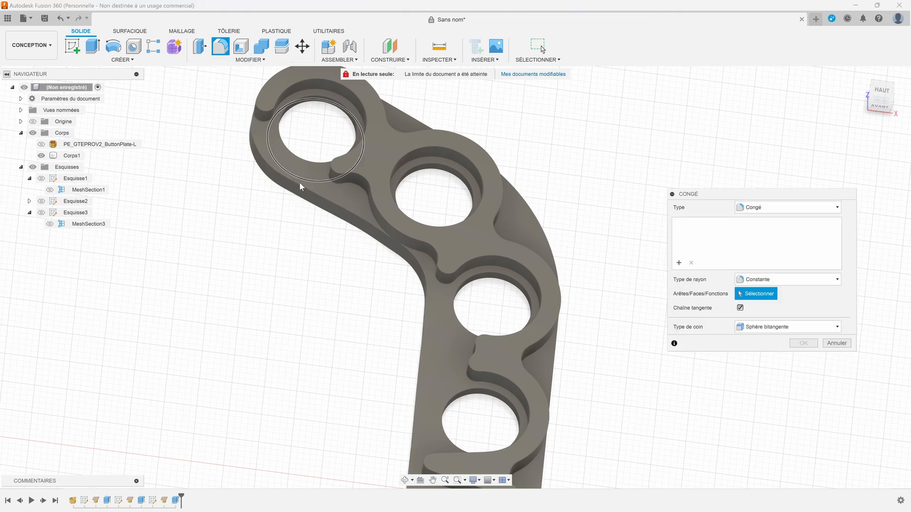
click(299, 183)
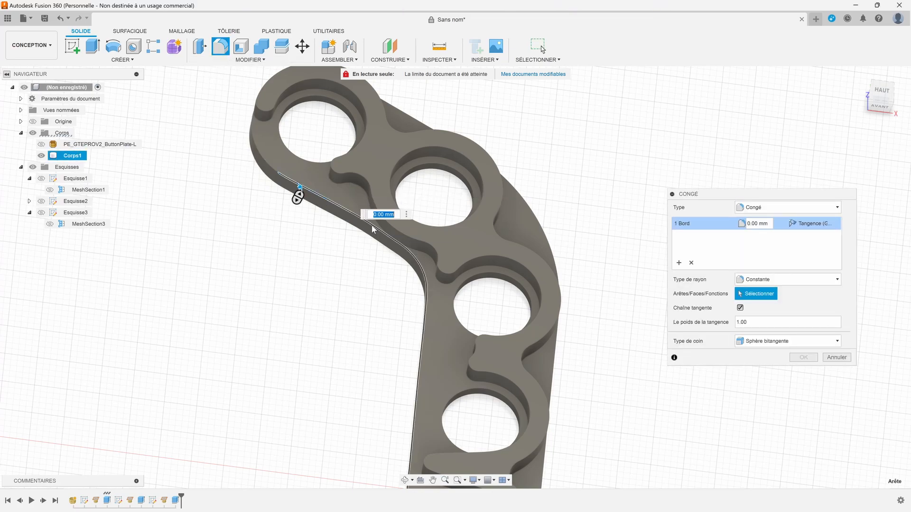
click(372, 226)
scroll(325, 242, down, 5)
scroll(338, 393, up, 3)
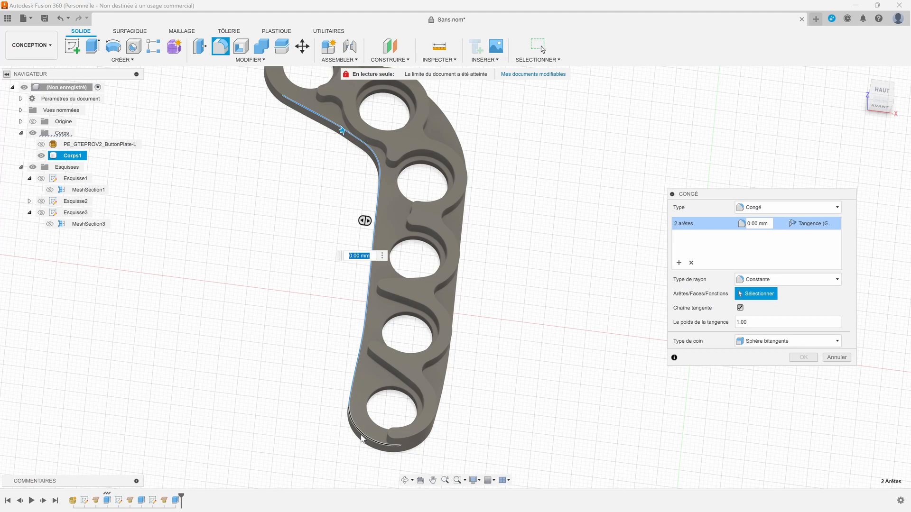
click(356, 444)
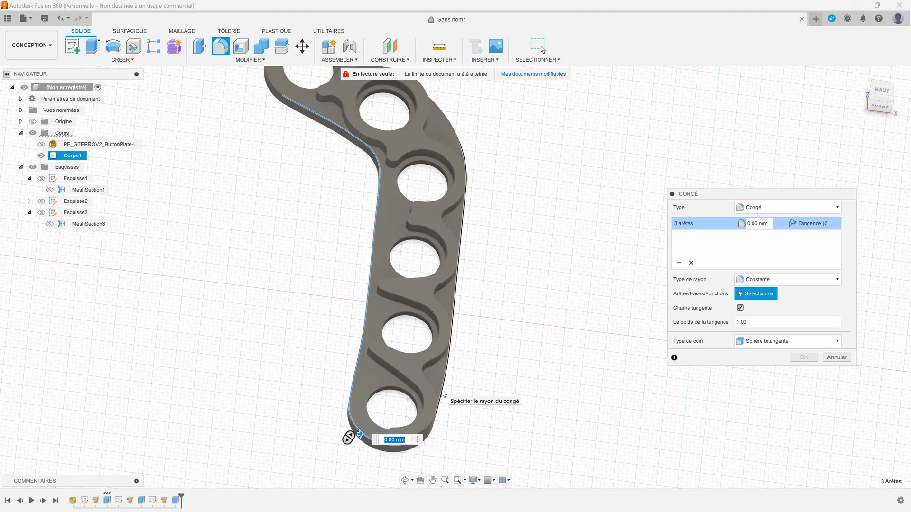
click(444, 394)
- Add the outline edges around the plate's upper end to the fillet and enter a radius of 0.2 mm
scroll(547, 159, down, 1)
scroll(520, 174, down, 1)
middle_drag(520, 174, 528, 317)
scroll(469, 269, up, 5)
click(542, 332)
click(158, 254)
scroll(484, 235, down, 5)
scroll(483, 235, up, 2)
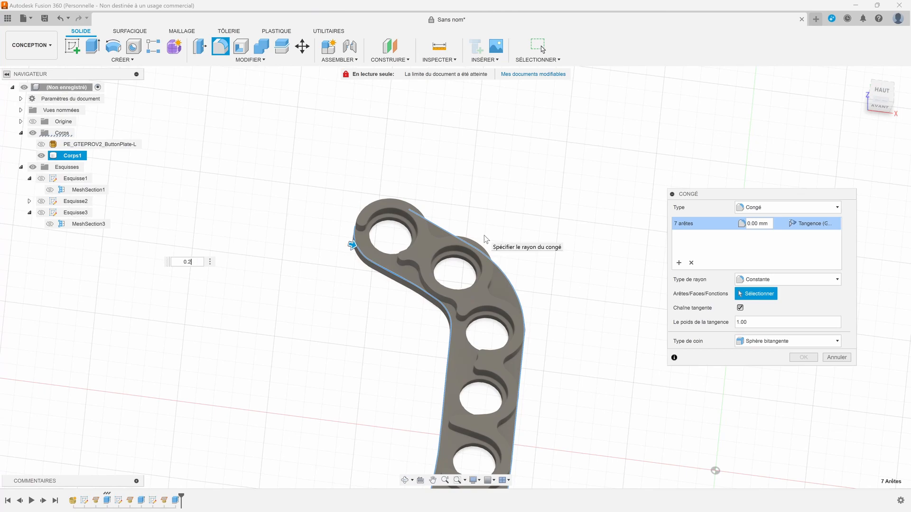